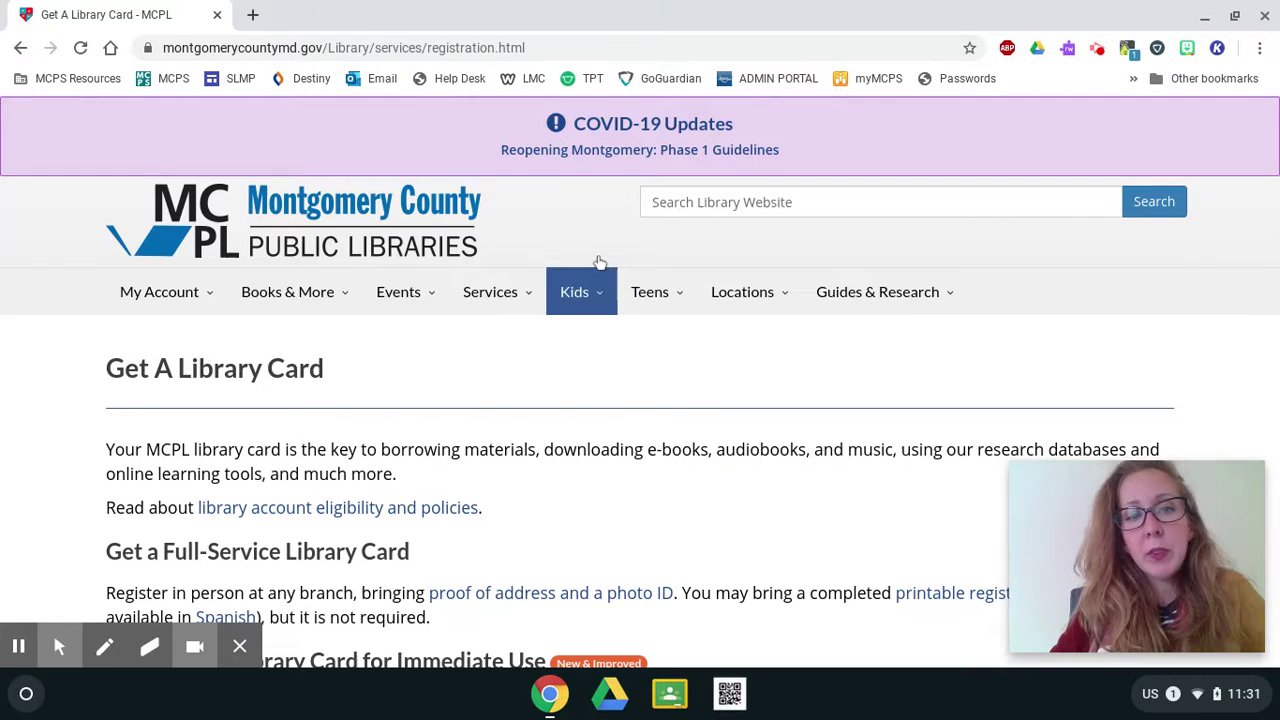
# Scroll down and follow 'Get A Digital Library Card Now' to reach the Online Registration form.
pyautogui.scroll(-3, 720, 410)
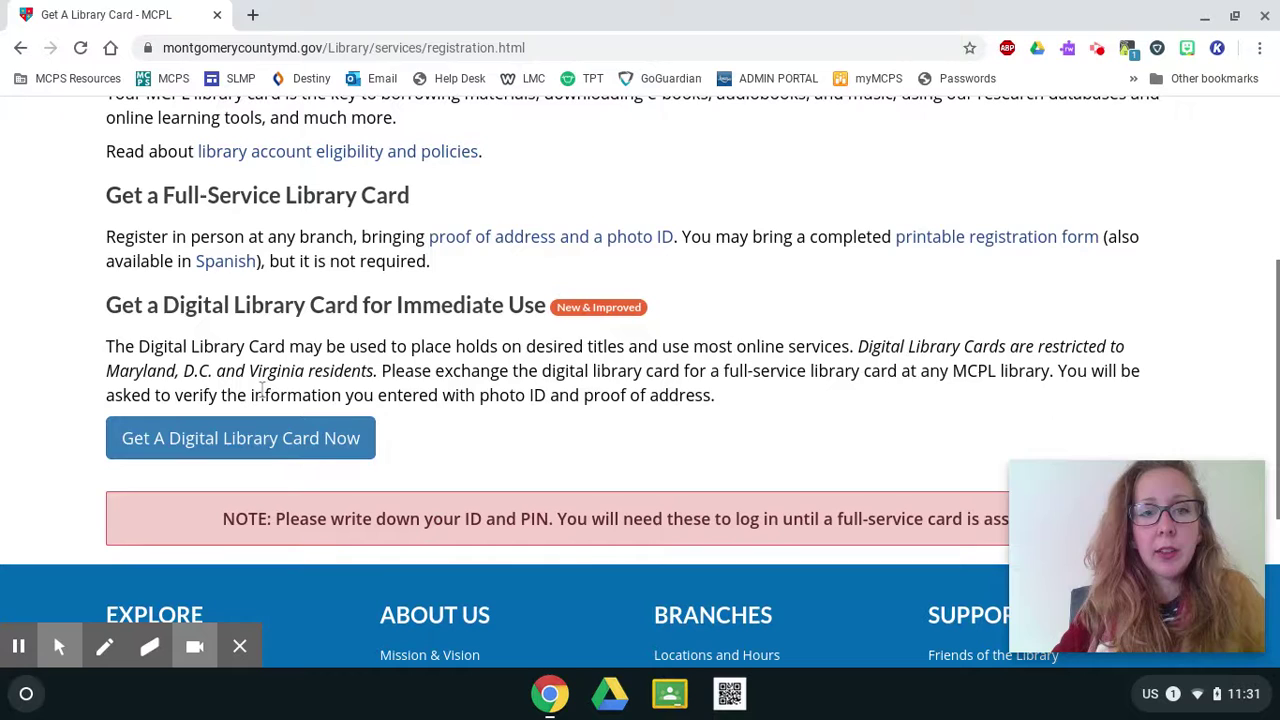
pyautogui.click(236, 449)
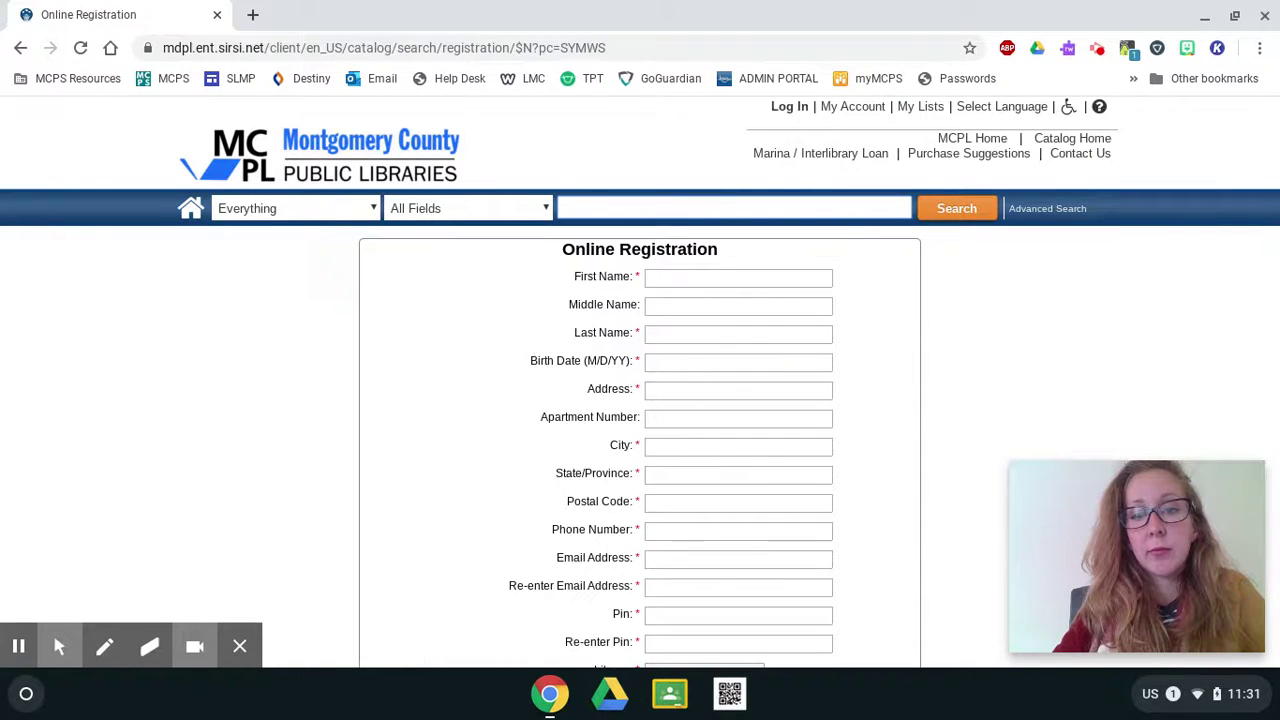
pyautogui.scroll(-1, 232, 455)
pyautogui.scroll(-2, 232, 455)
pyautogui.scroll(1, 229, 455)
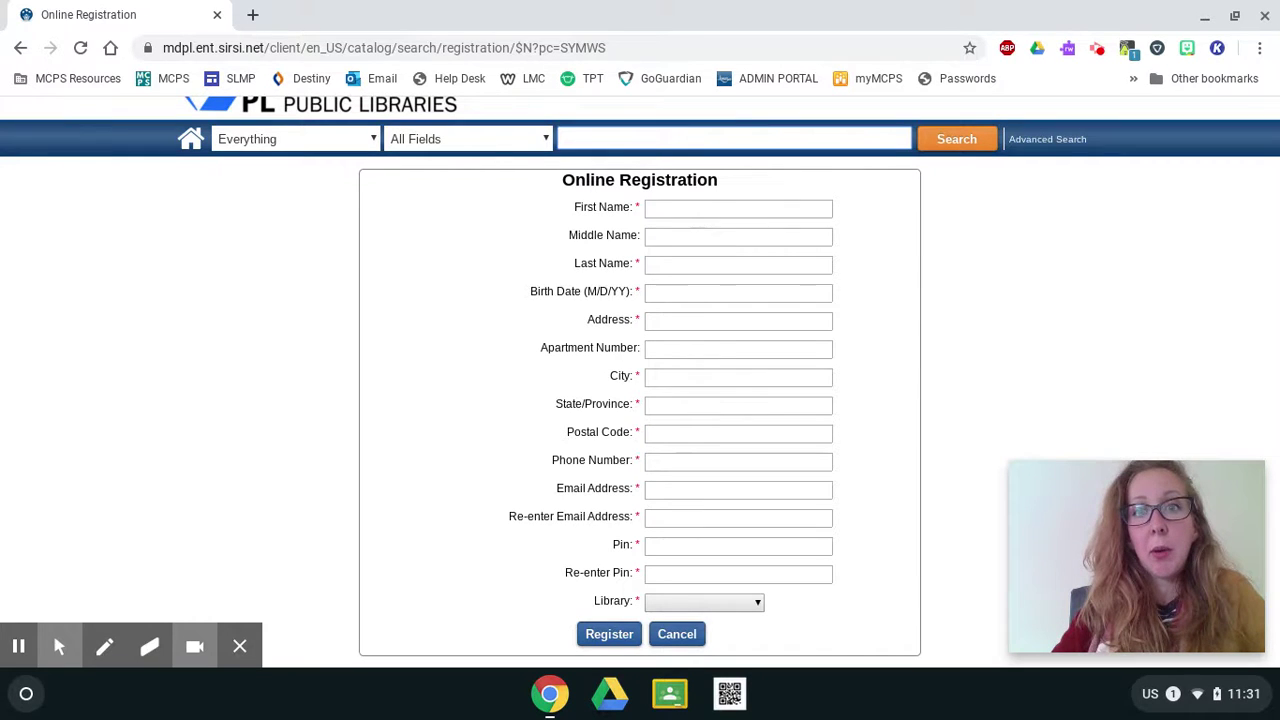
pyautogui.click(695, 207)
pyautogui.write('H')
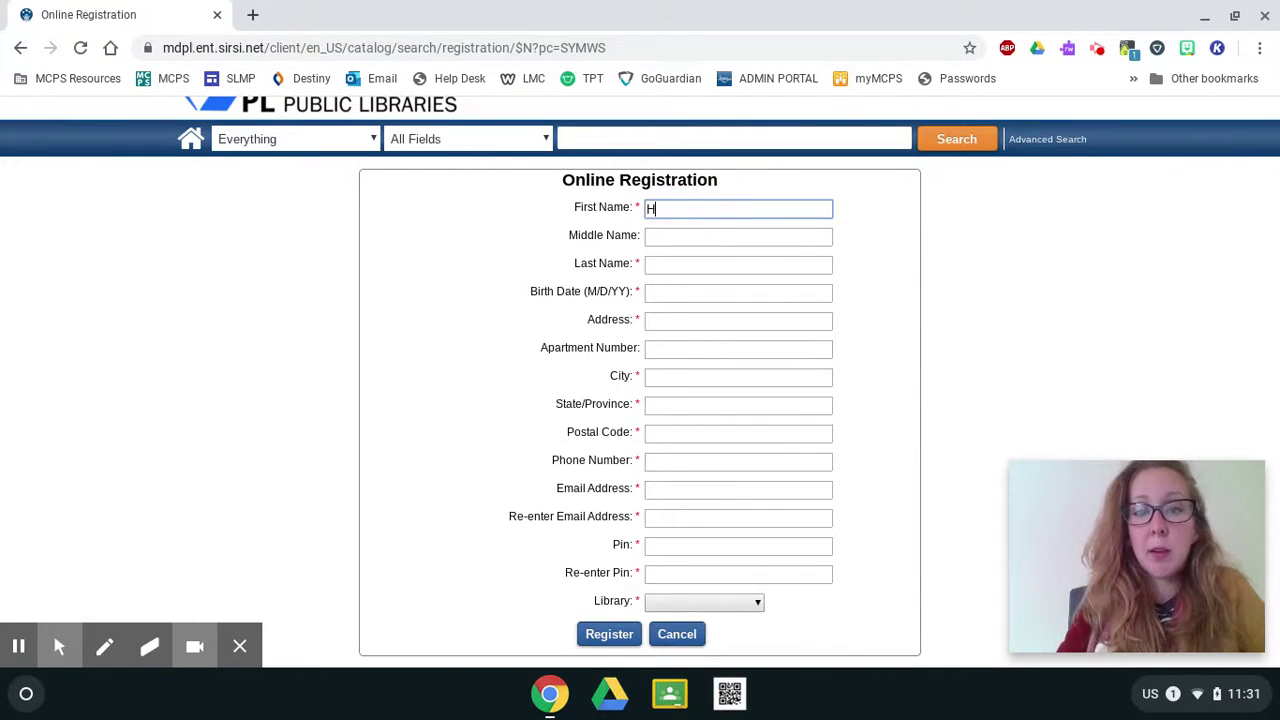
pyautogui.write('arry')
pyautogui.press('Tab')
pyautogui.press('Tab')
pyautogui.write('Po')
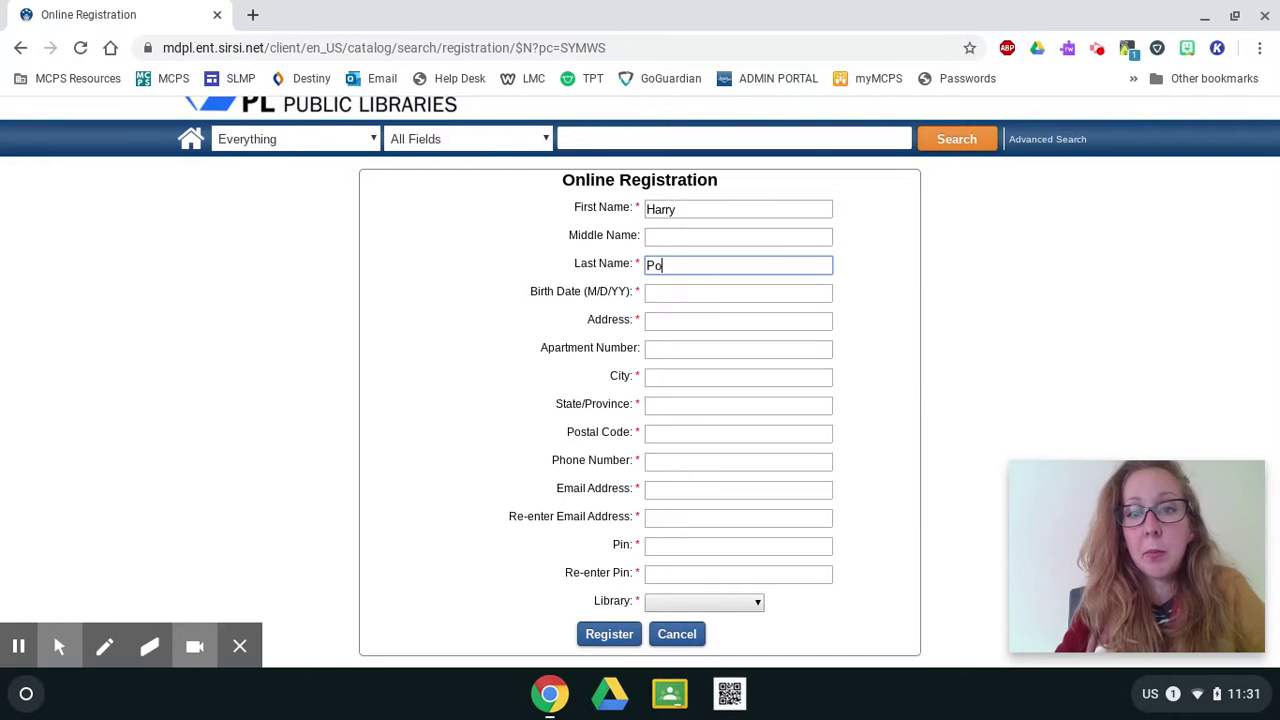
pyautogui.write('tter')
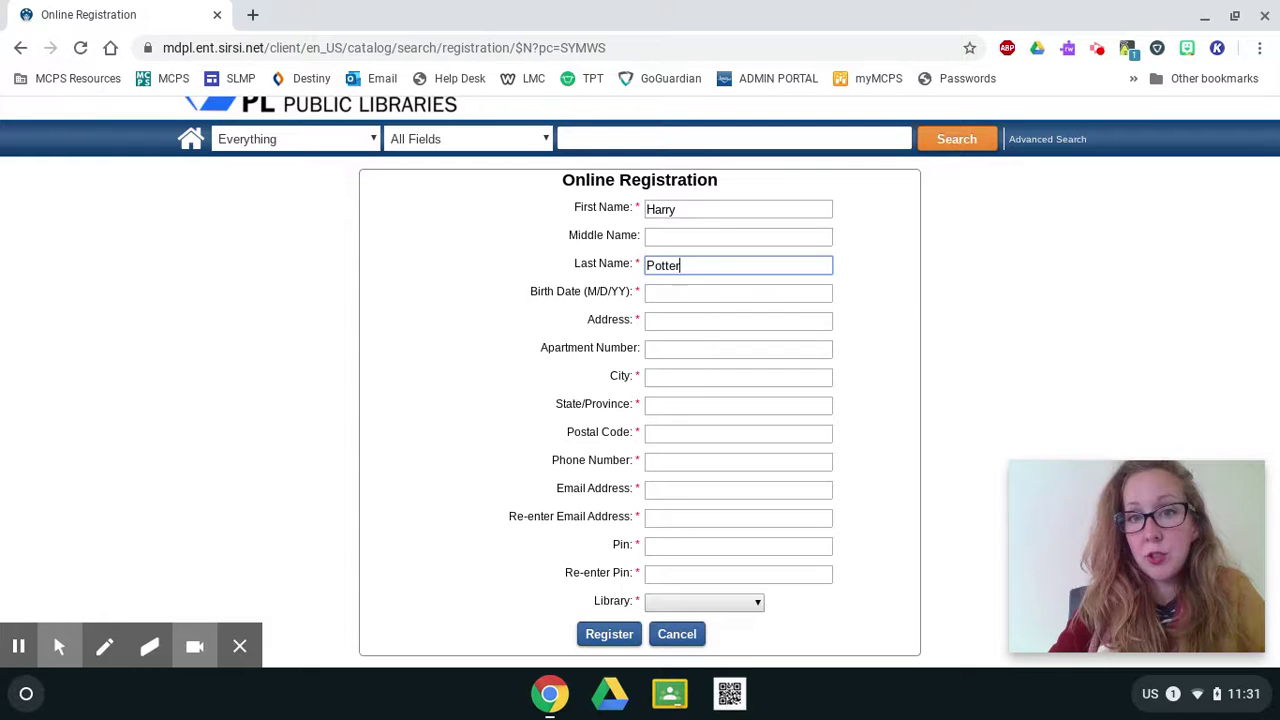
pyautogui.press('Tab')
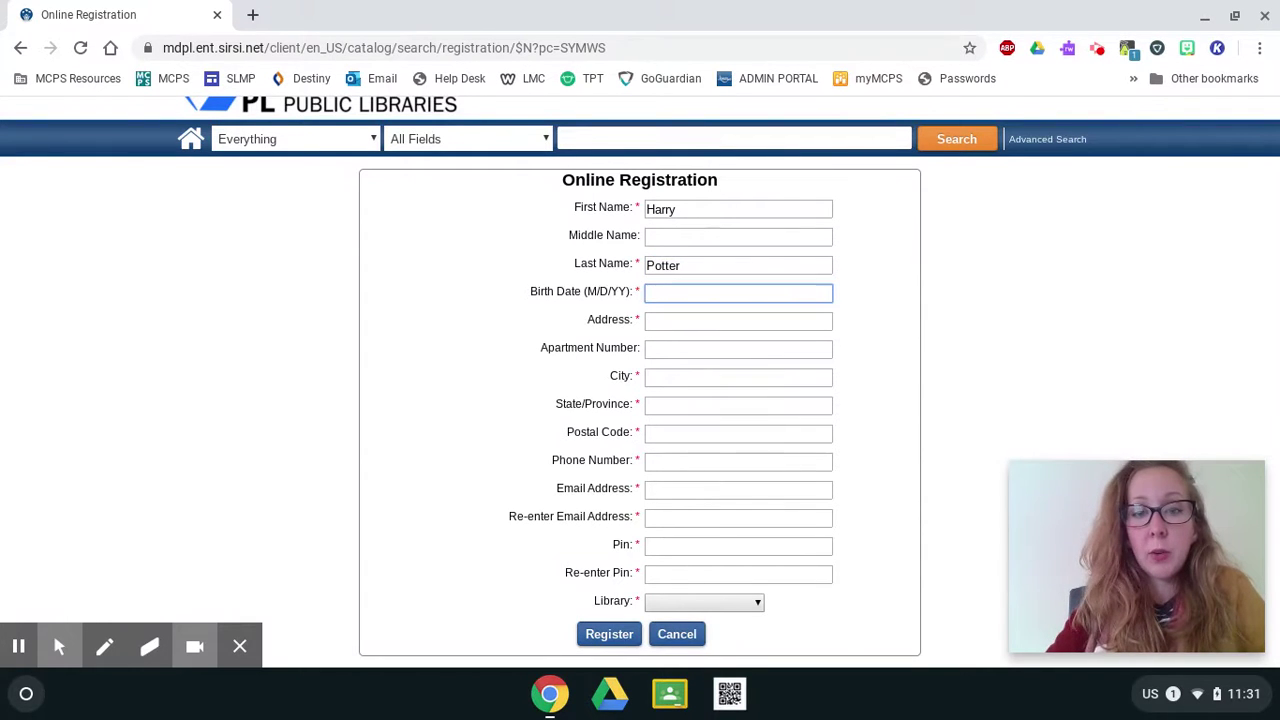
pyautogui.write('7')
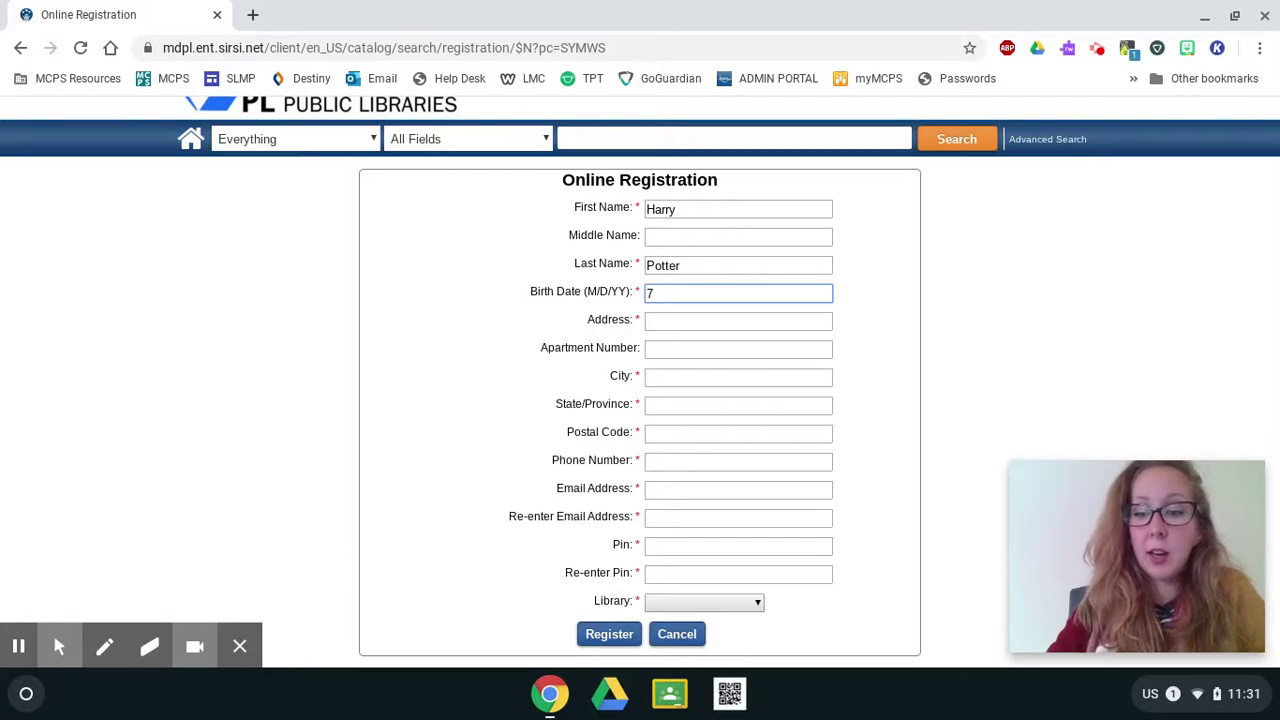
pyautogui.write('/')
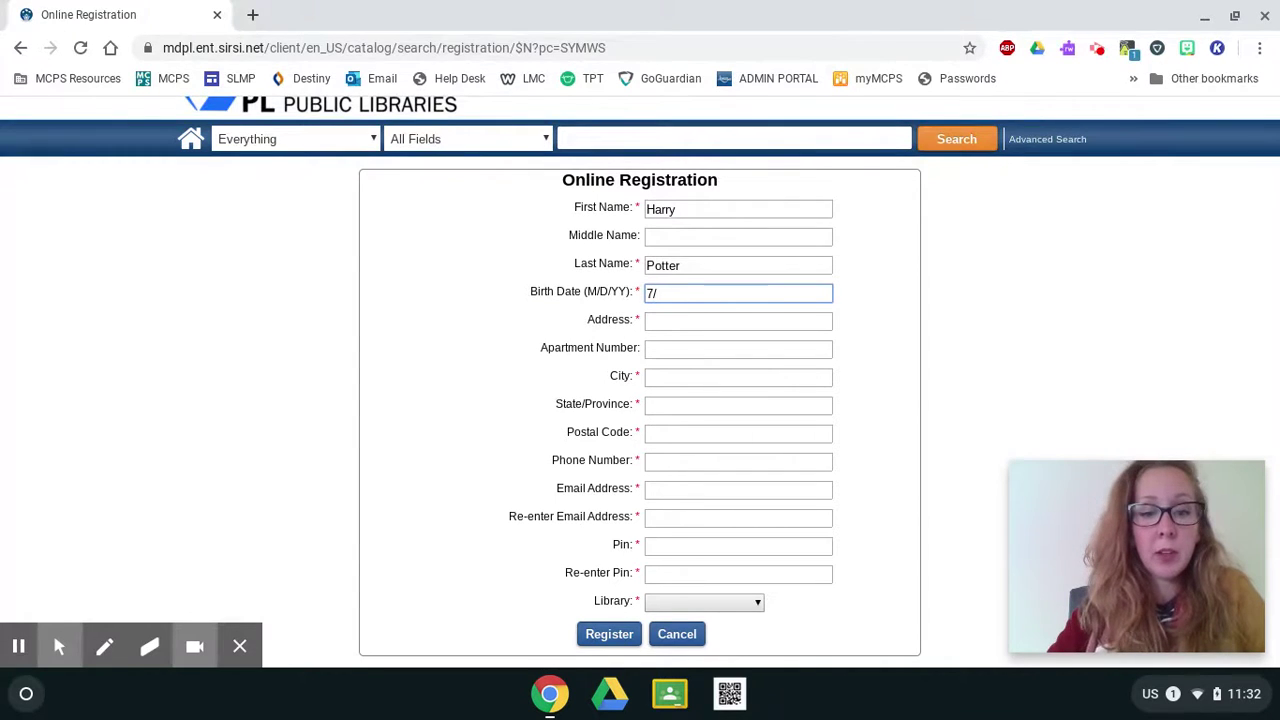
pyautogui.write('31')
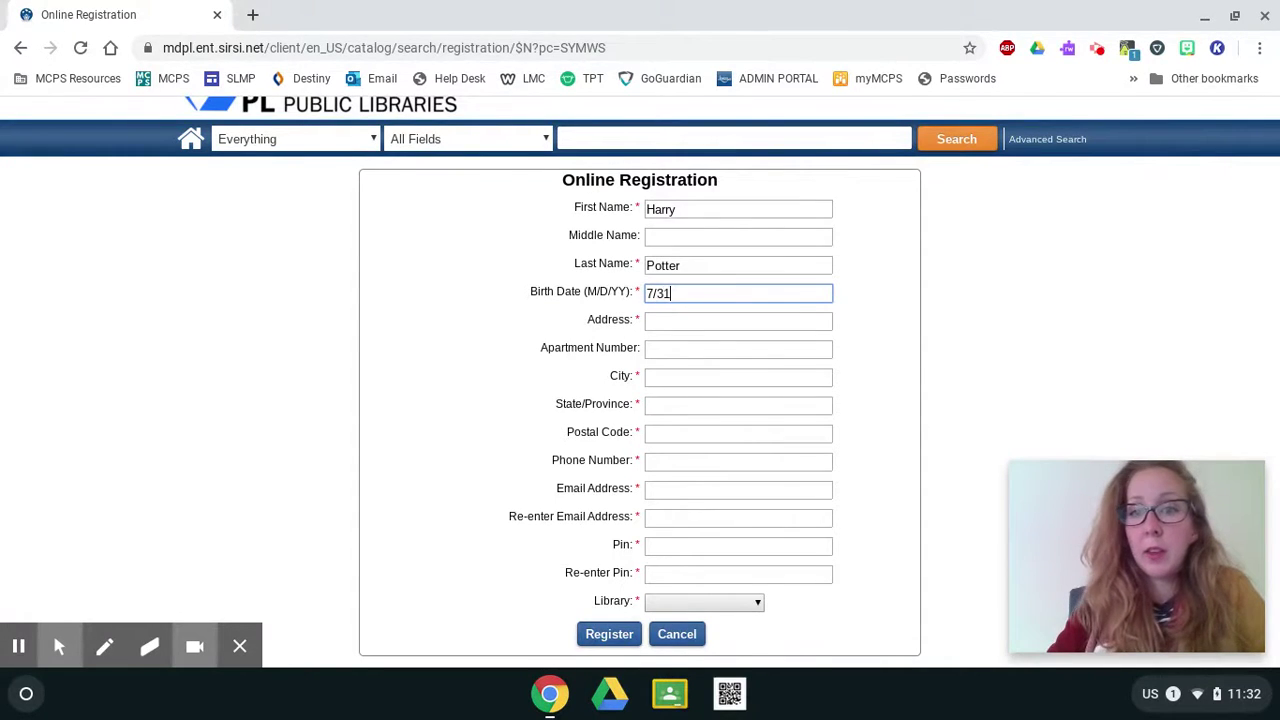
pyautogui.write('/')
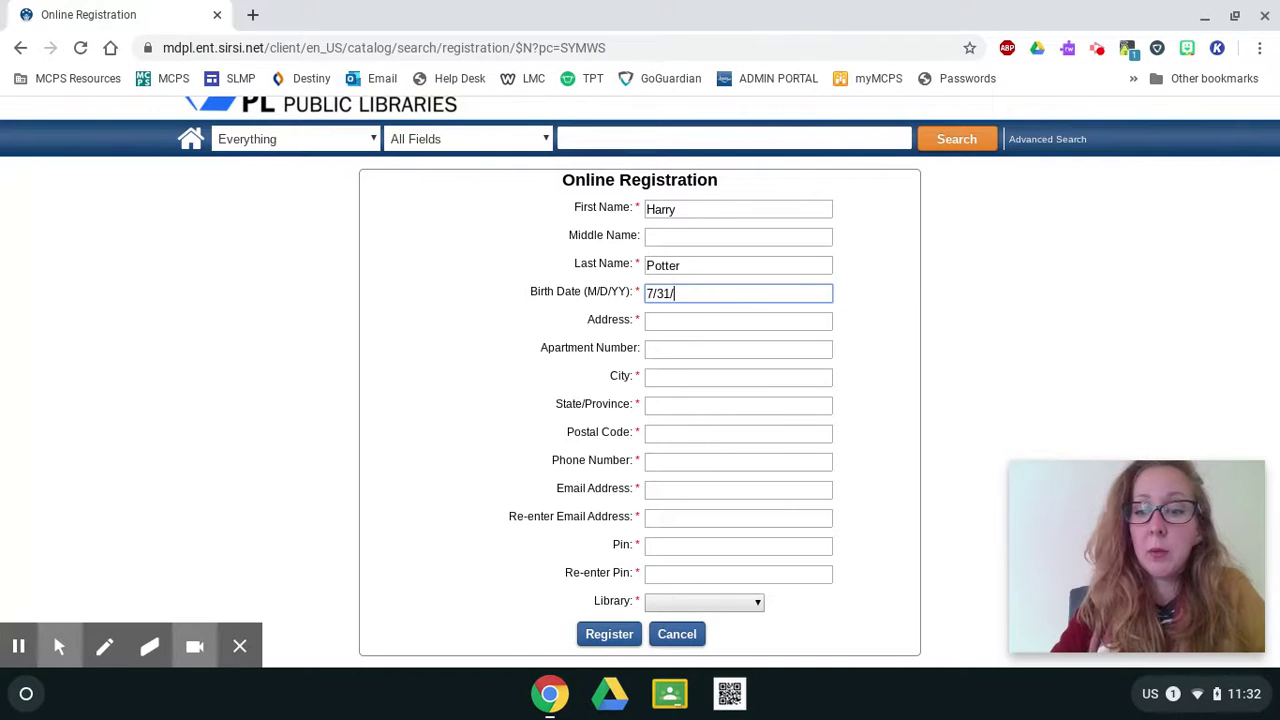
pyautogui.write('8')
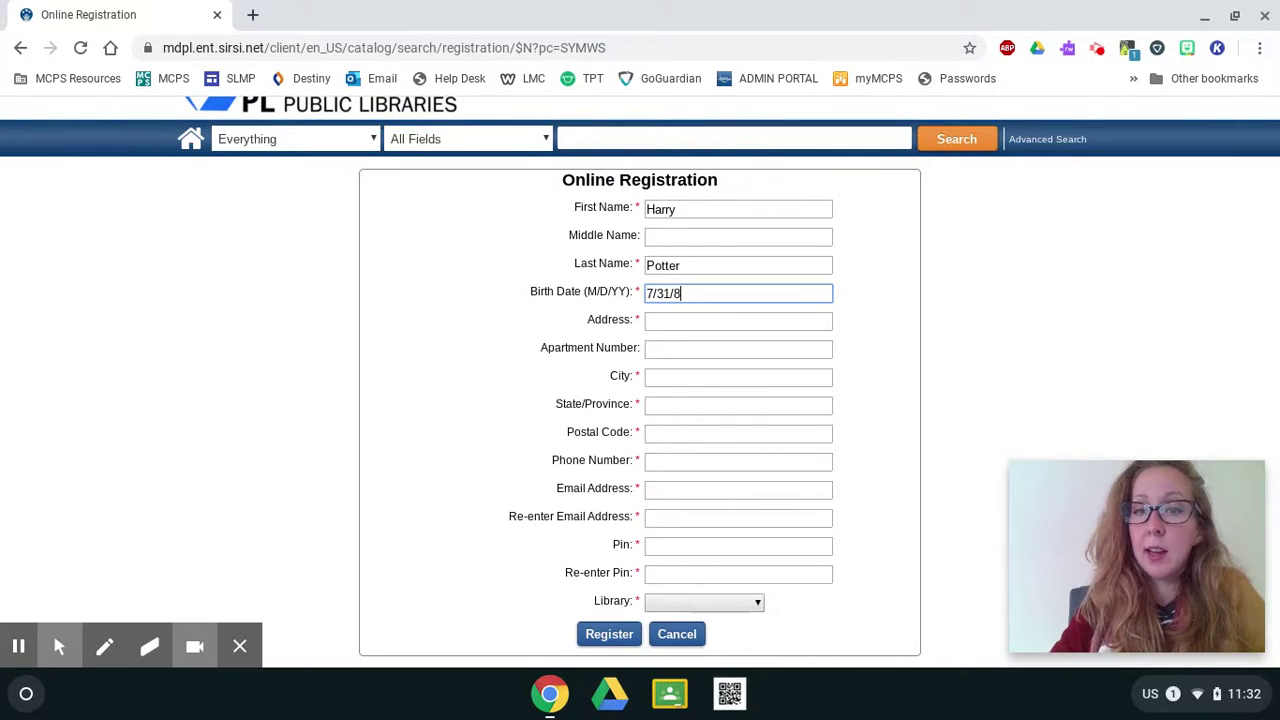
pyautogui.write('0')
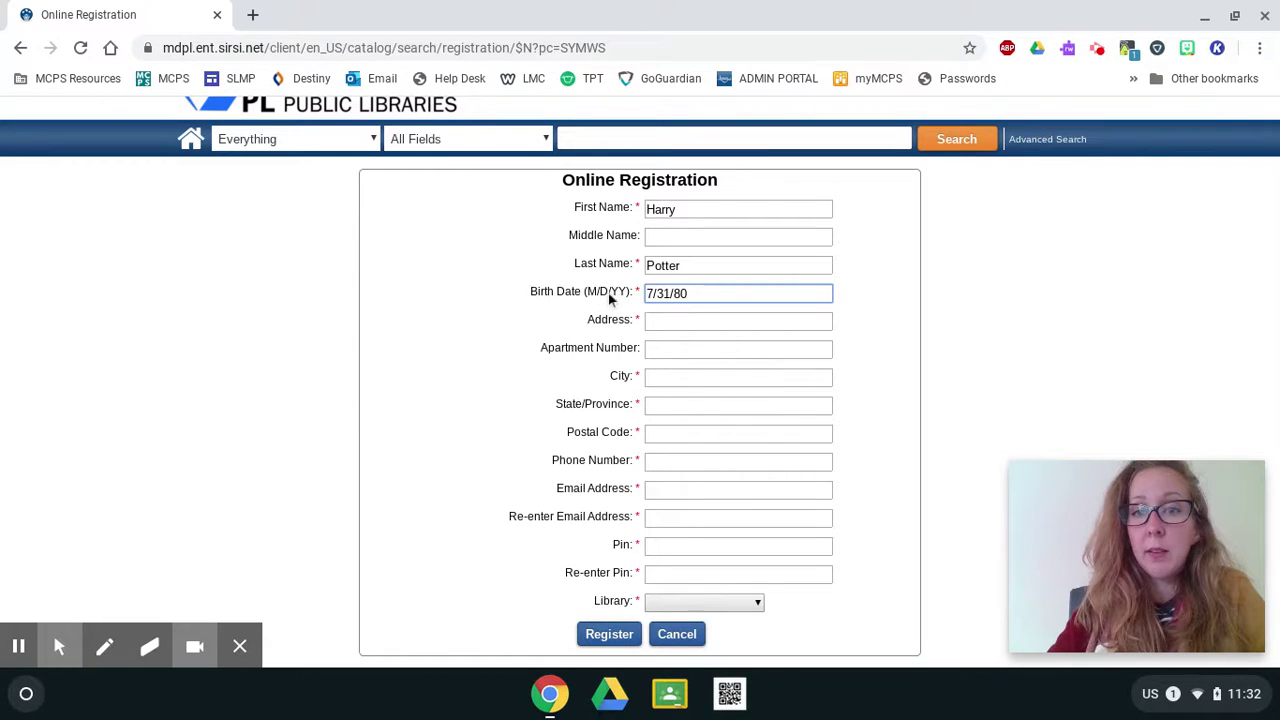
# Fill in the street address, city, state and postal code, leaving the apartment number blank.
pyautogui.press('Tab')
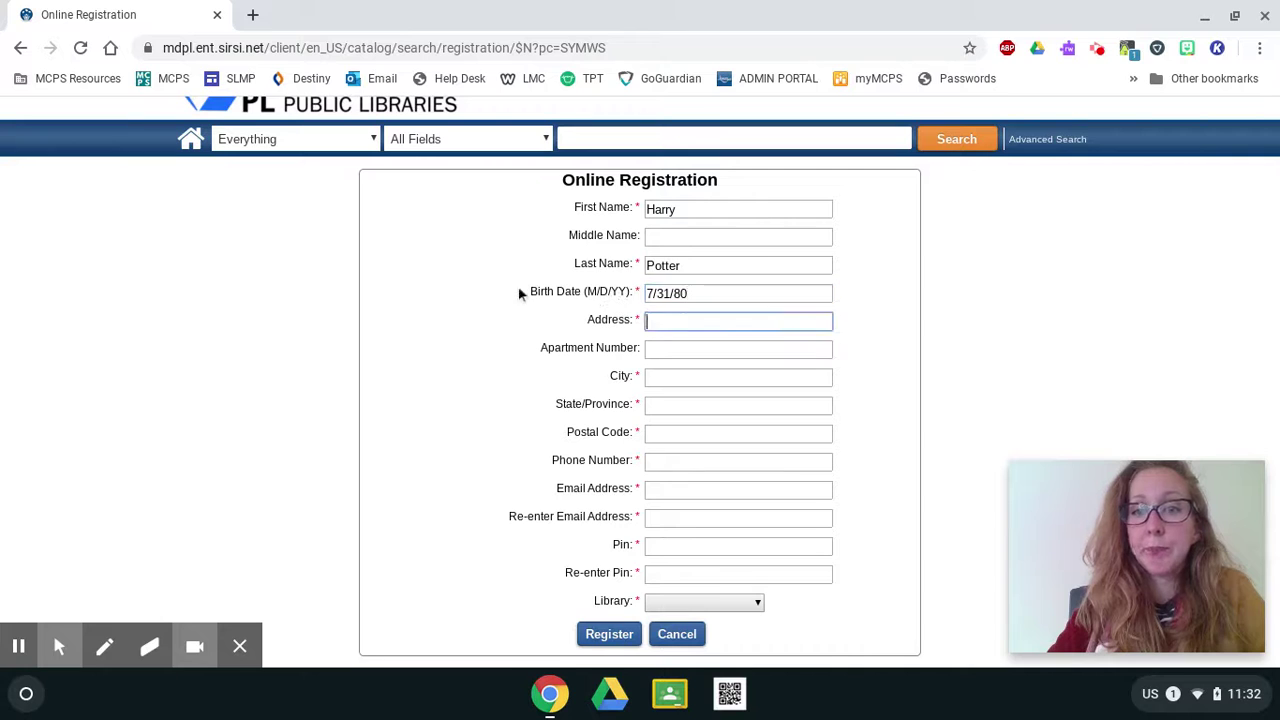
pyautogui.write('4 P')
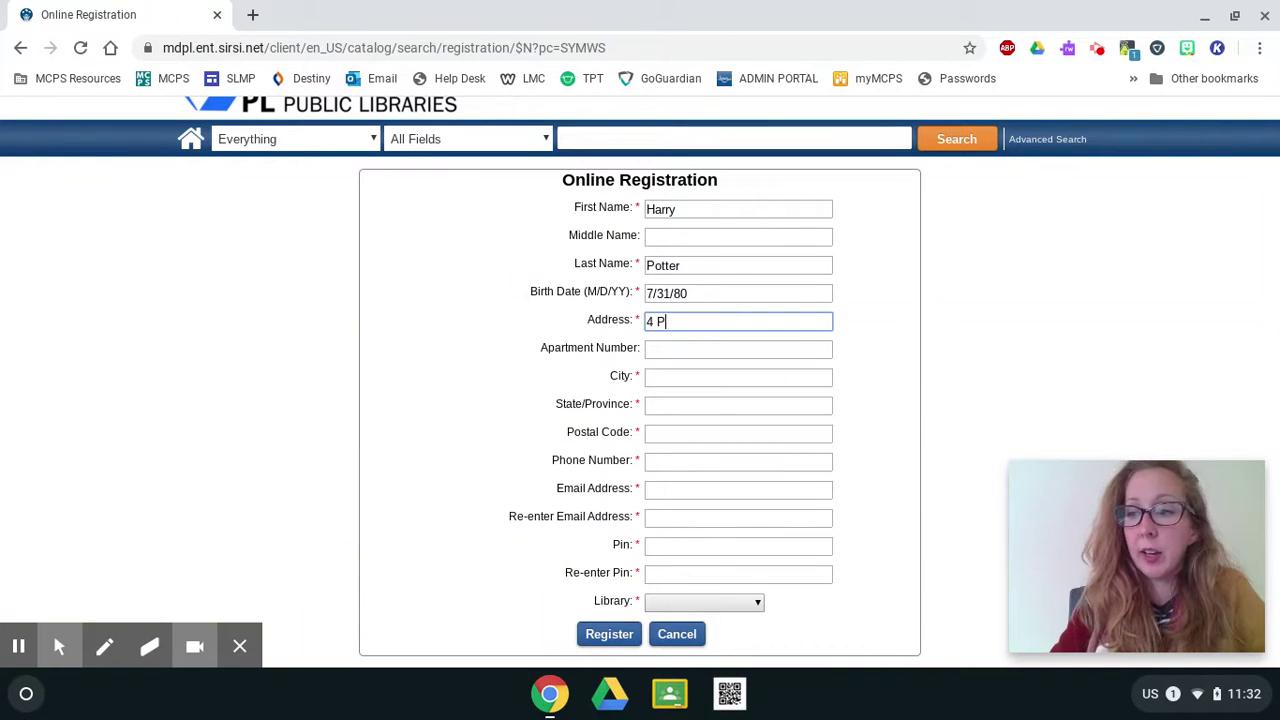
pyautogui.write('rivet Drive')
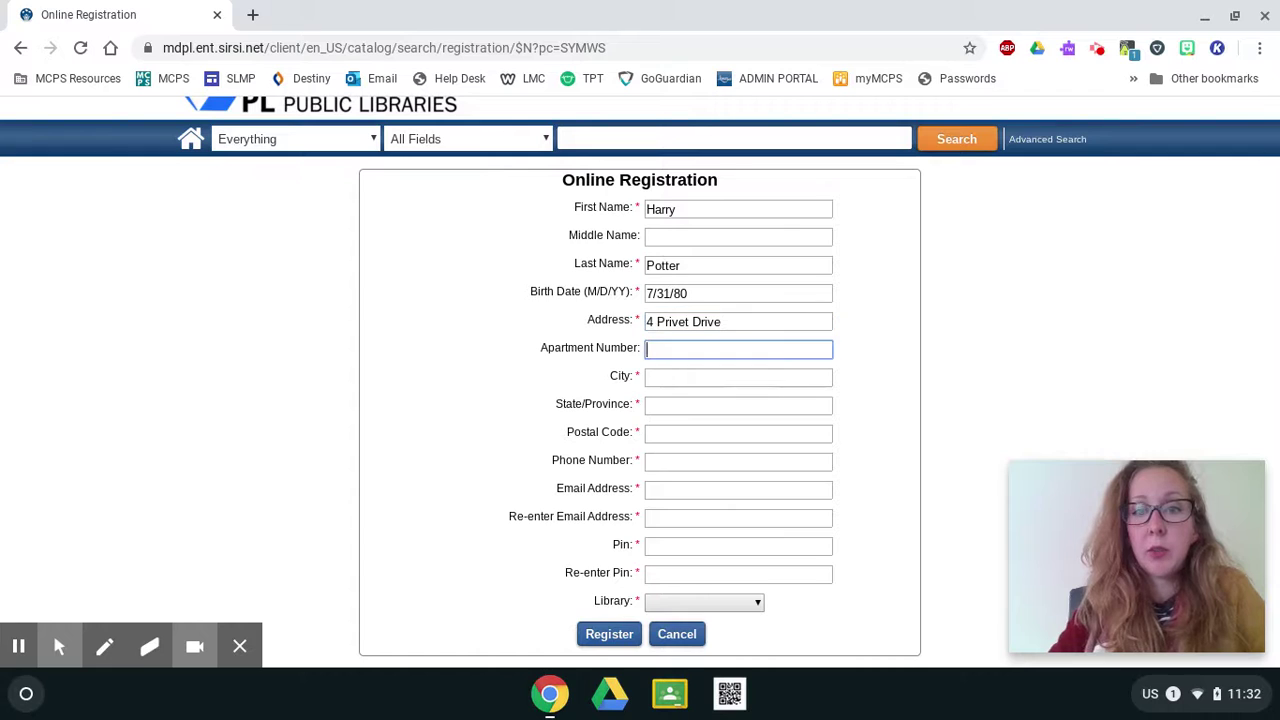
pyautogui.press('Tab')
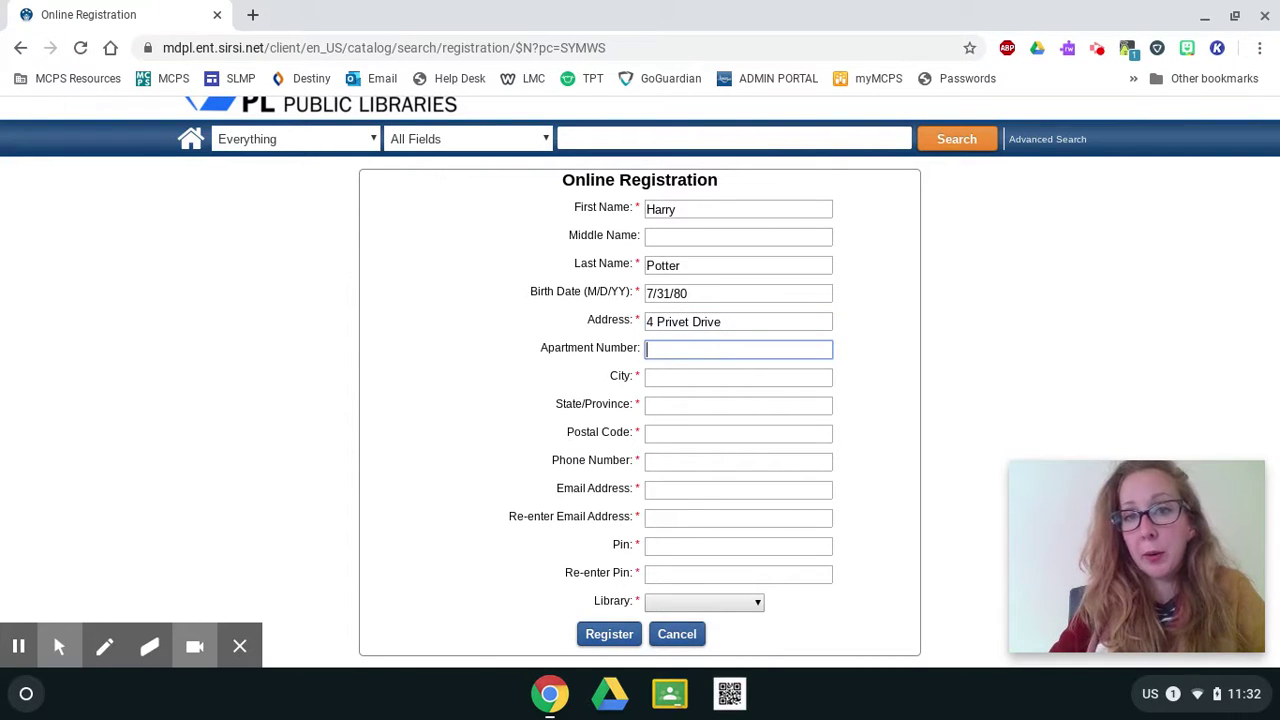
pyautogui.press('Tab')
pyautogui.write('G')
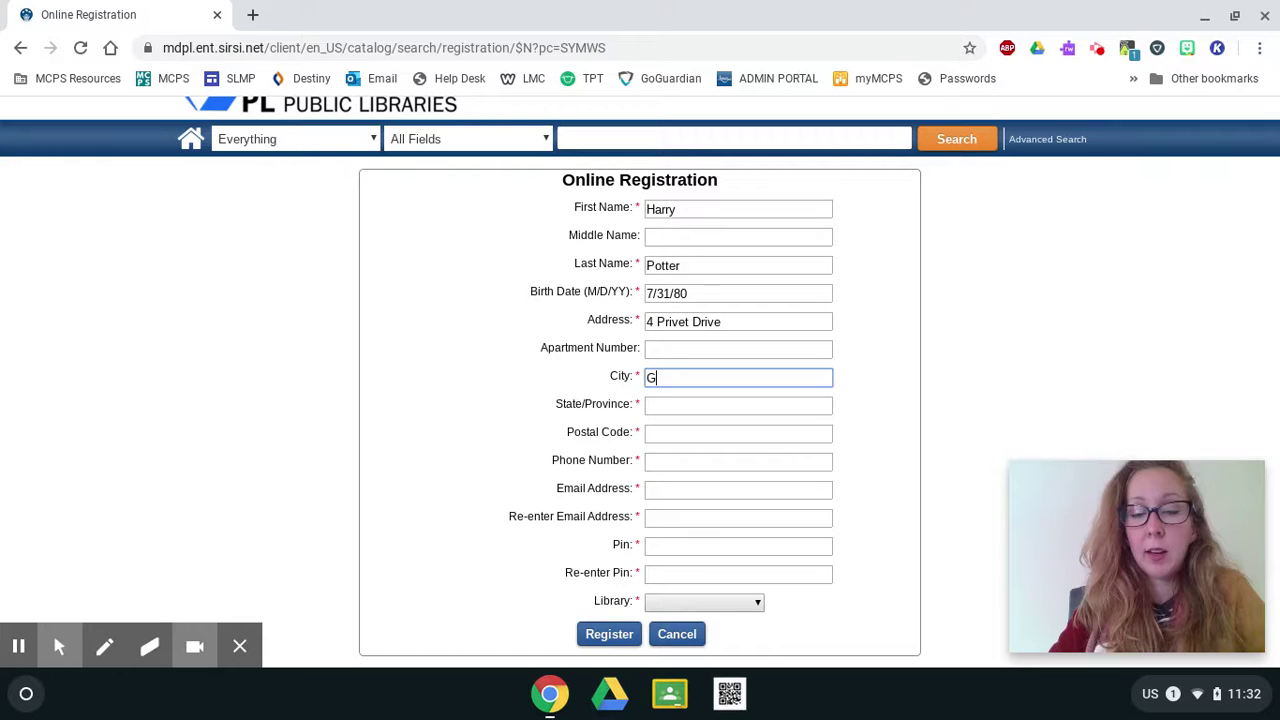
pyautogui.write('aithersburg')
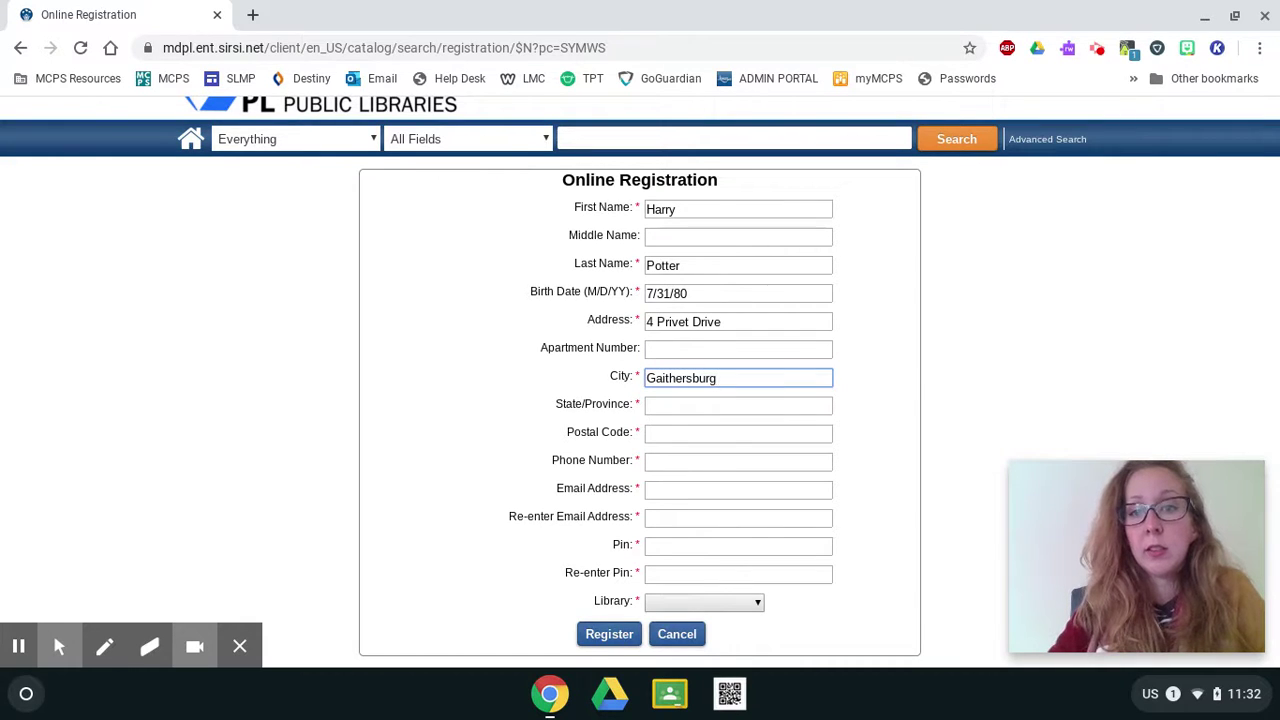
pyautogui.press('Tab')
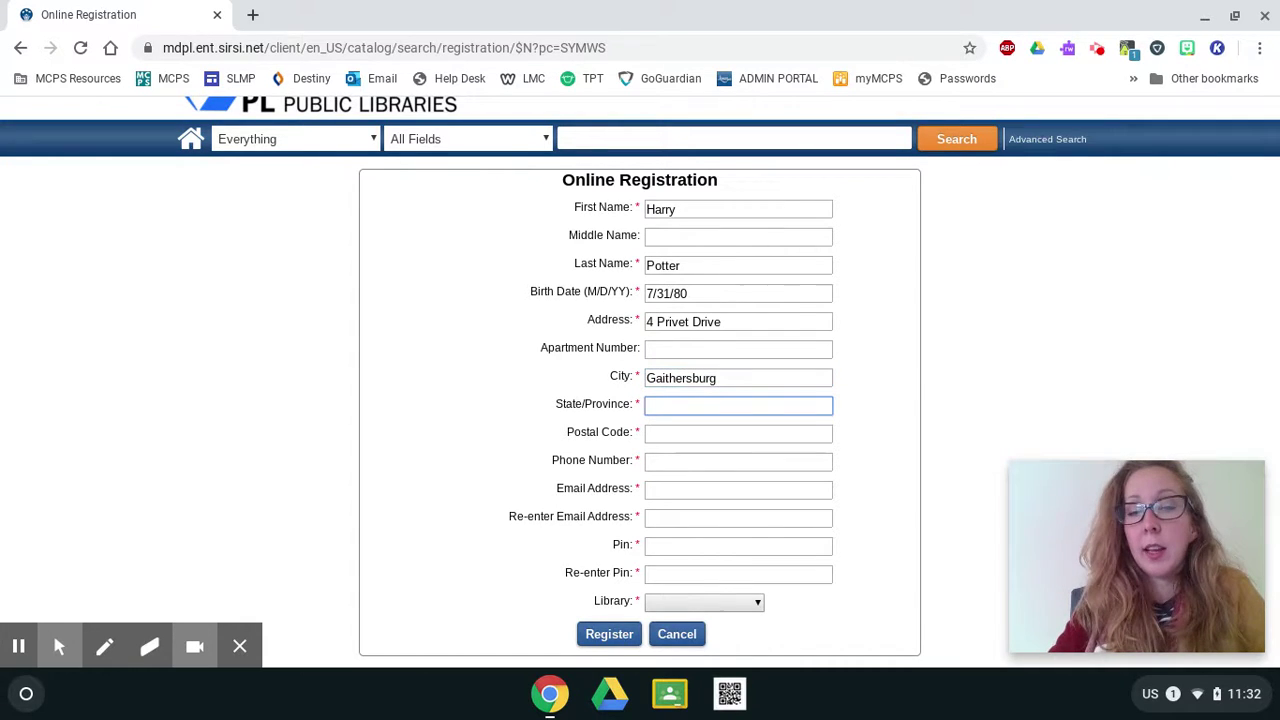
pyautogui.write('M')
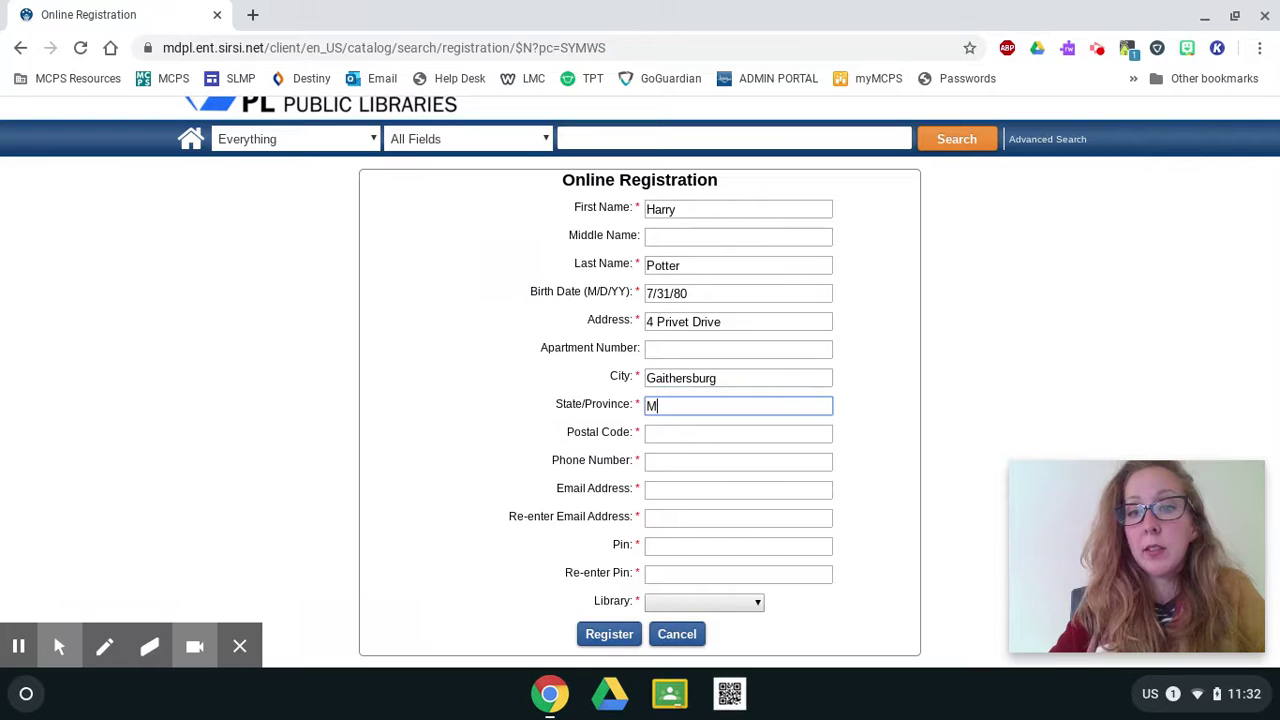
pyautogui.write('aryland')
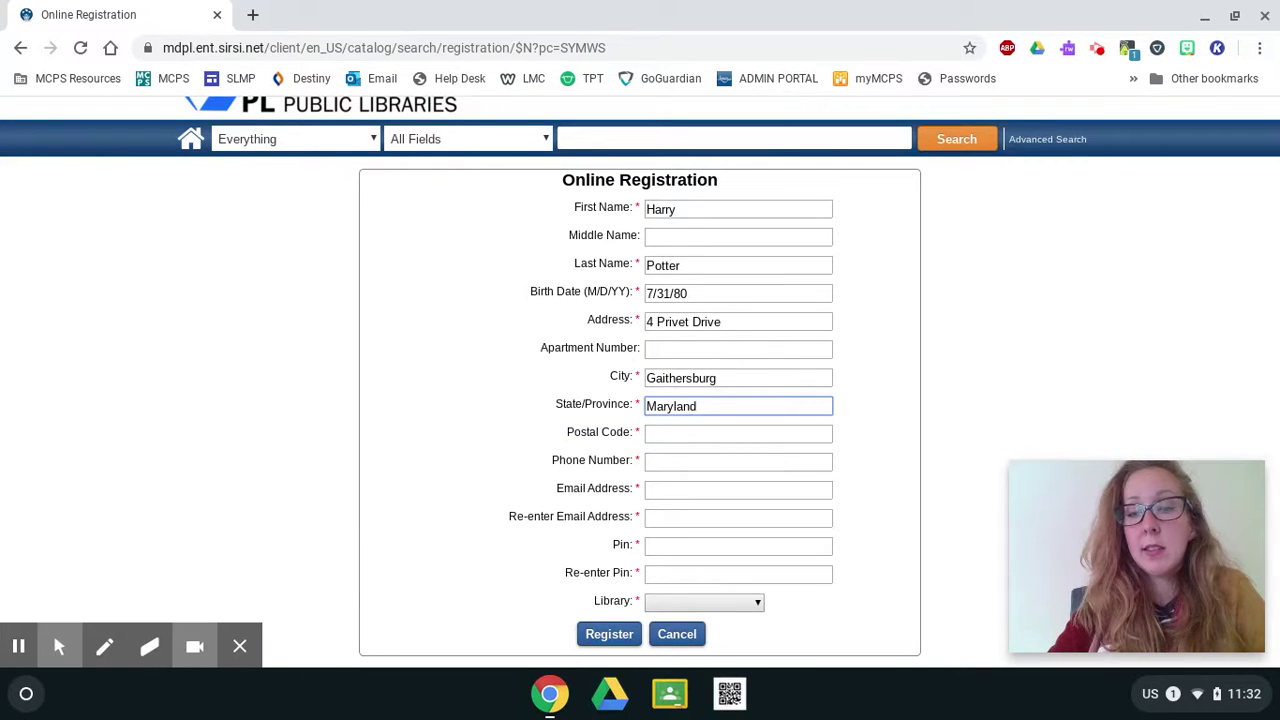
pyautogui.press('Tab')
pyautogui.write('2')
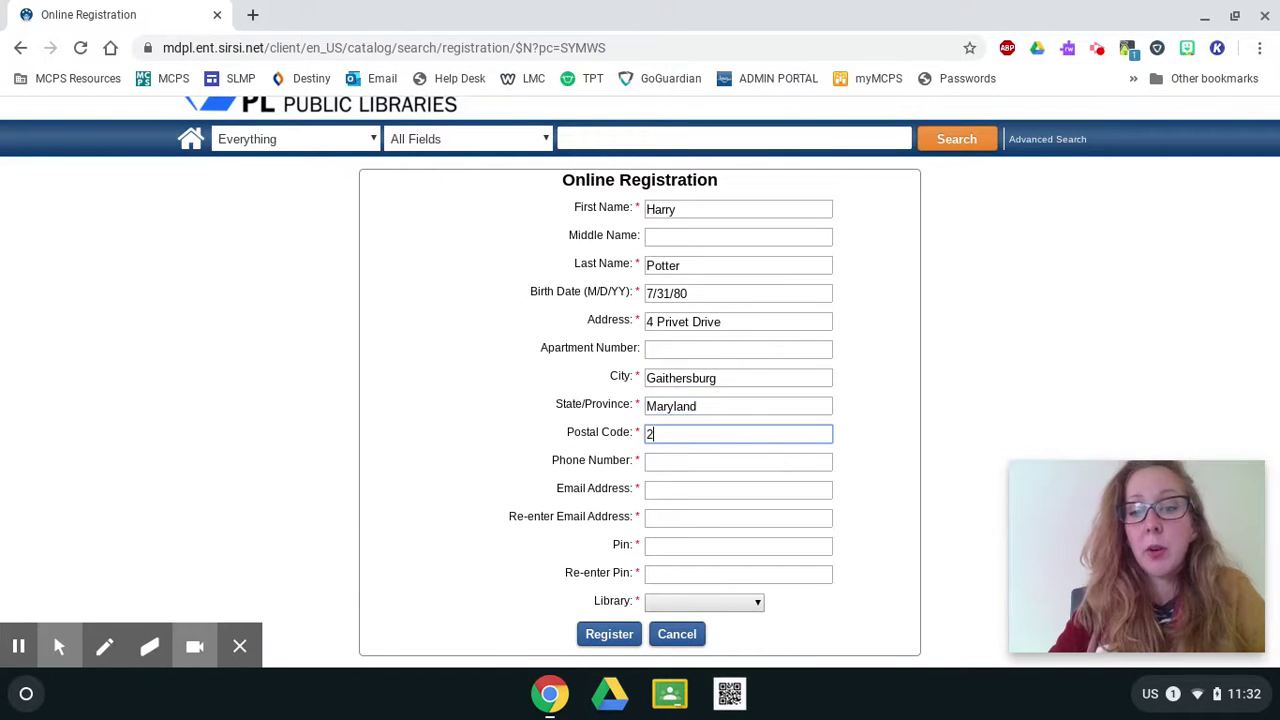
pyautogui.write('0877')
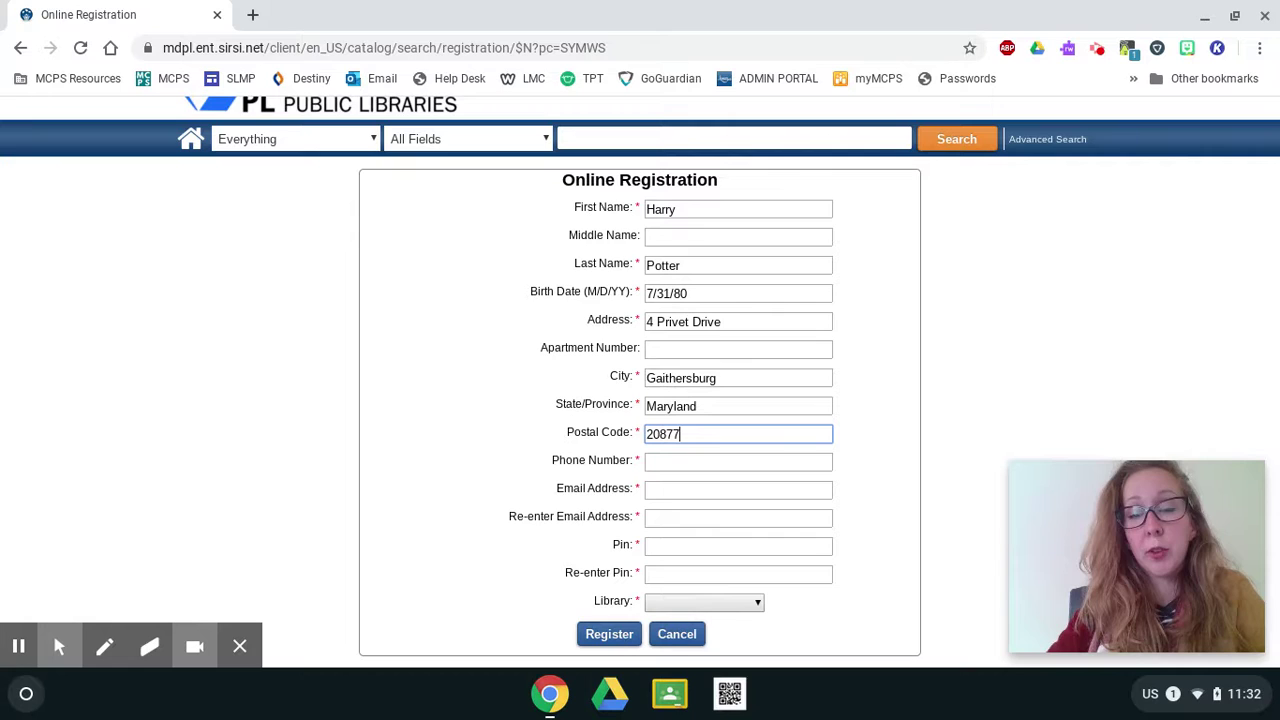
# Enter the applicant's phone number and e-mail address, confirming the e-mail in the re-enter field.
pyautogui.press('Tab')
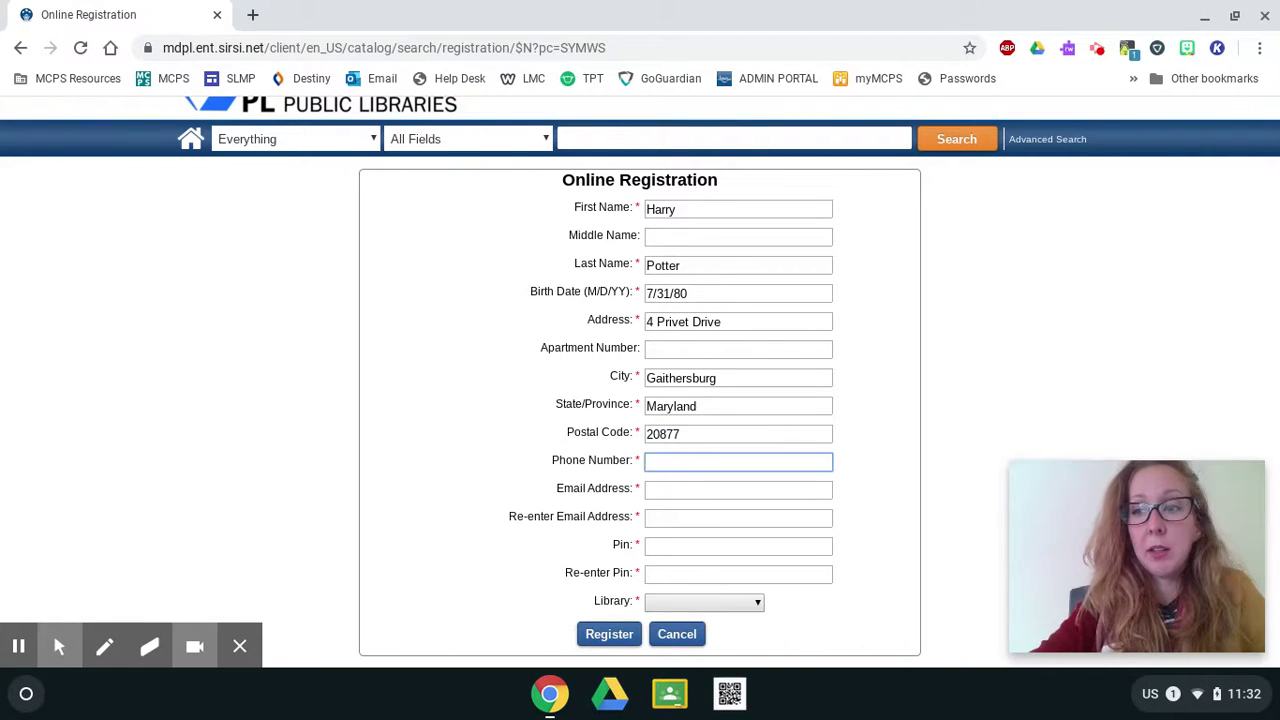
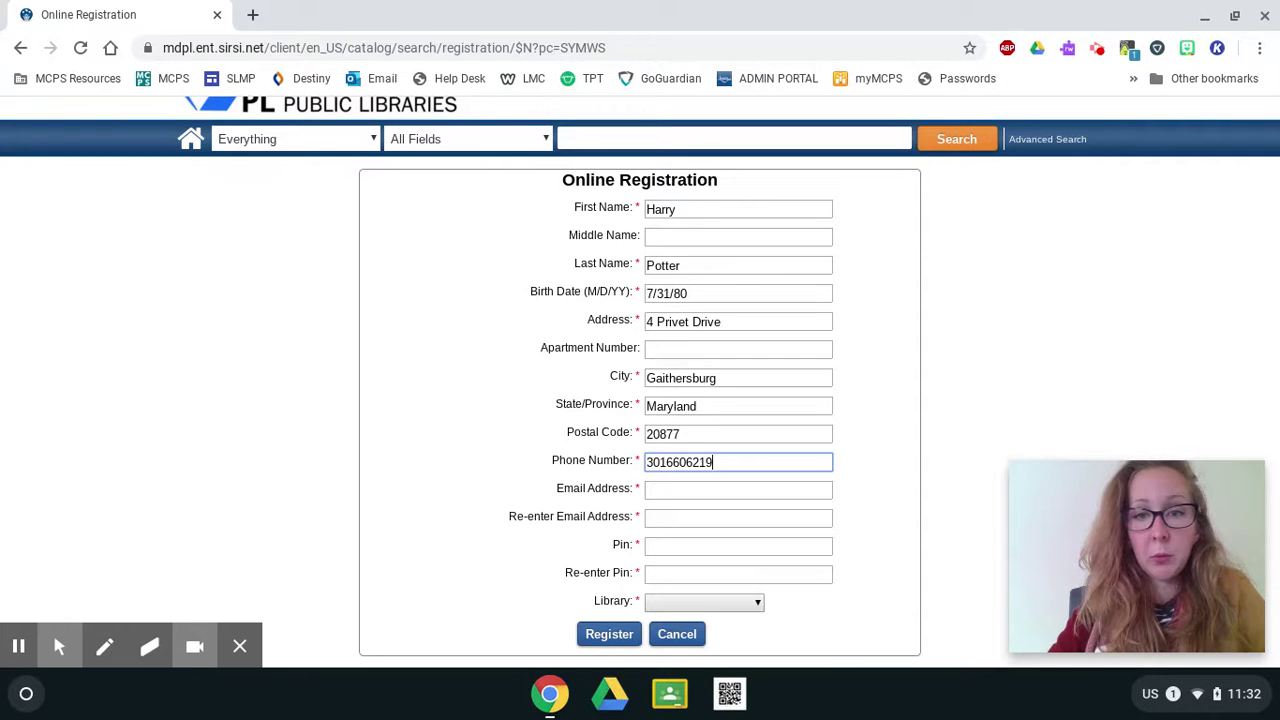
pyautogui.press('Tab')
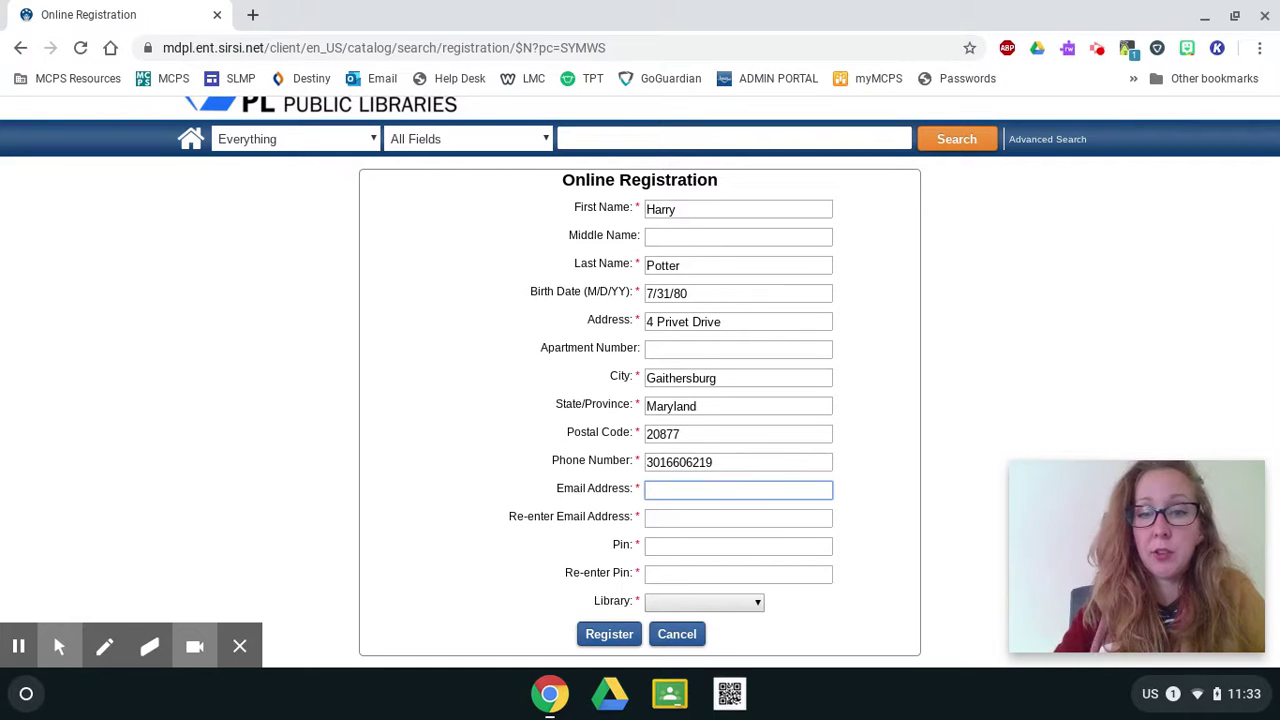
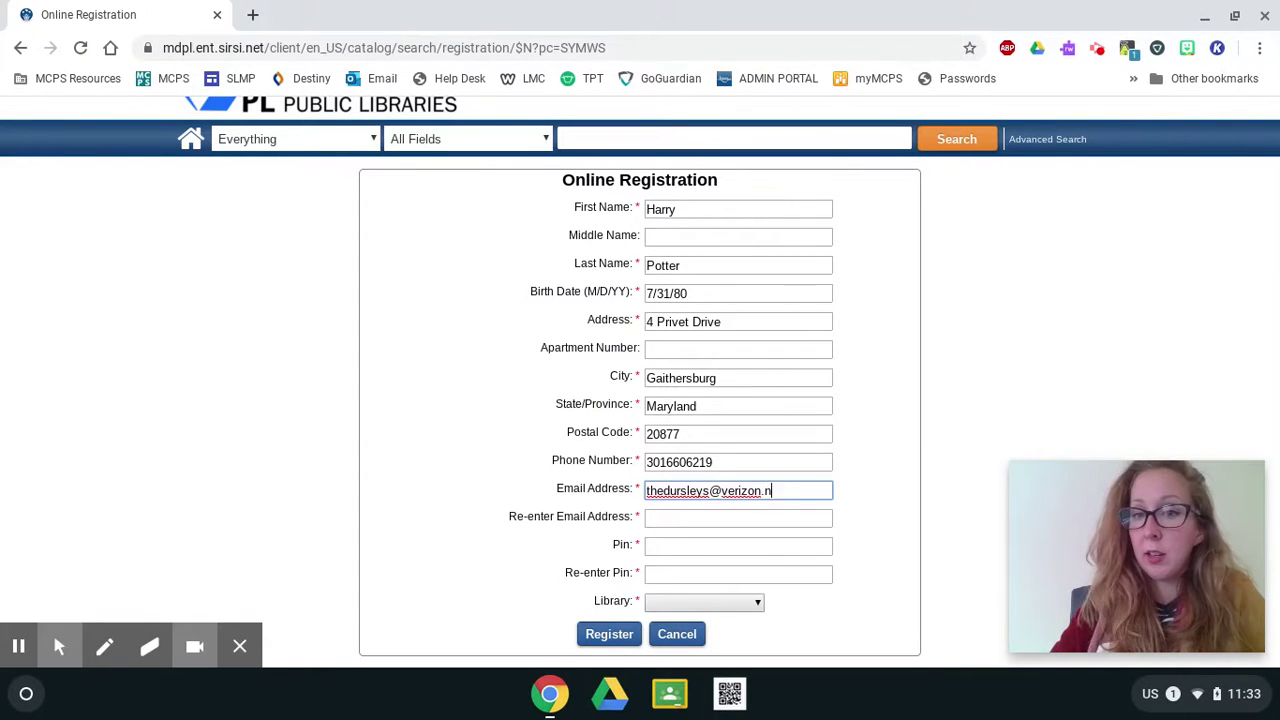
pyautogui.press('Tab')
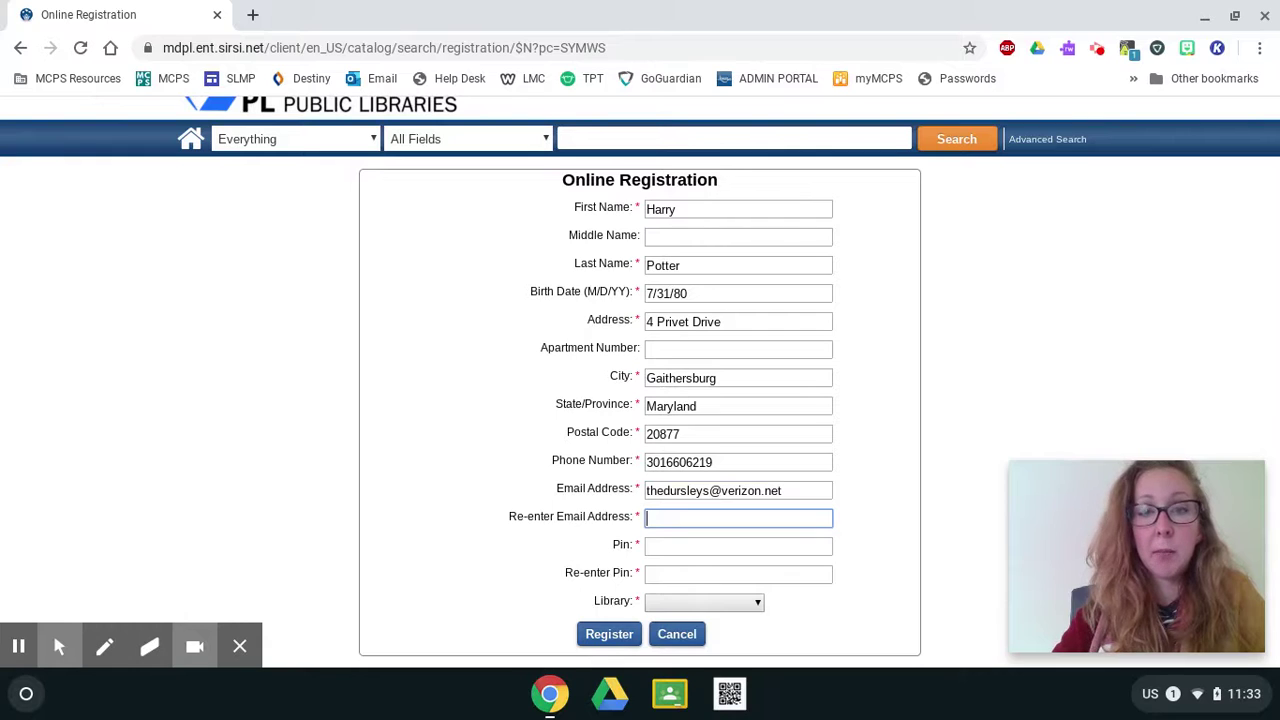
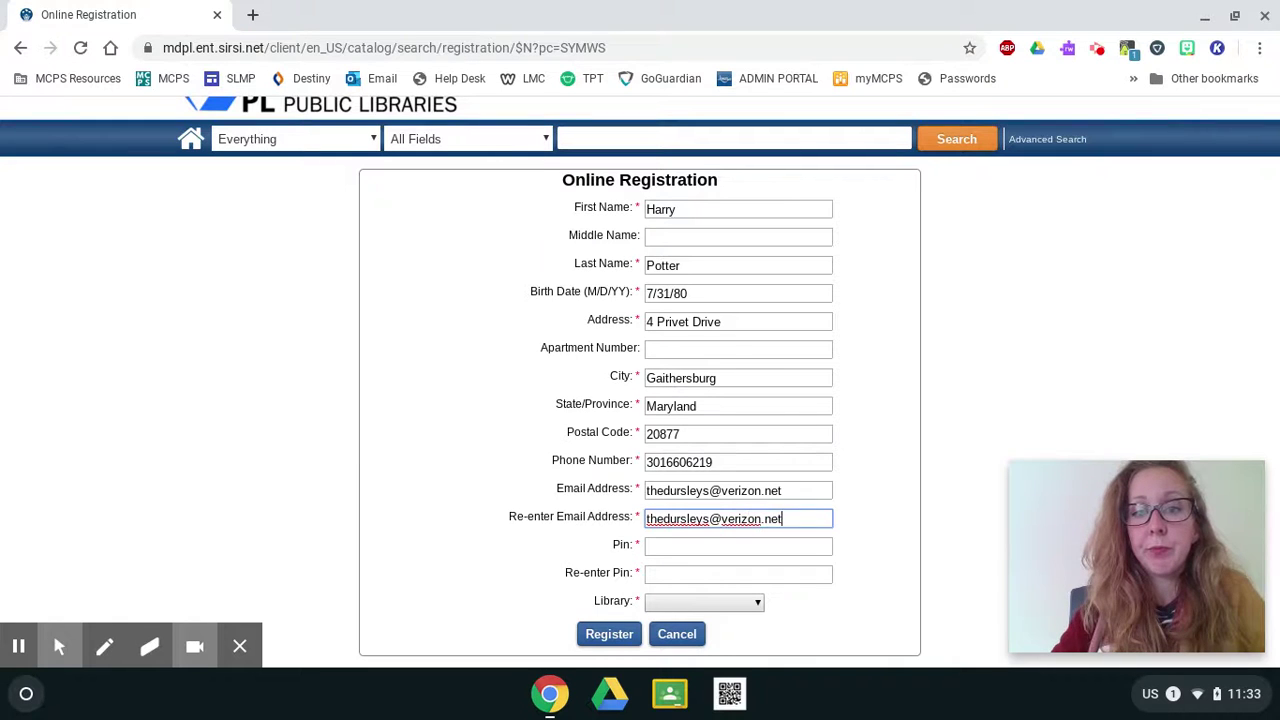
pyautogui.click(648, 546)
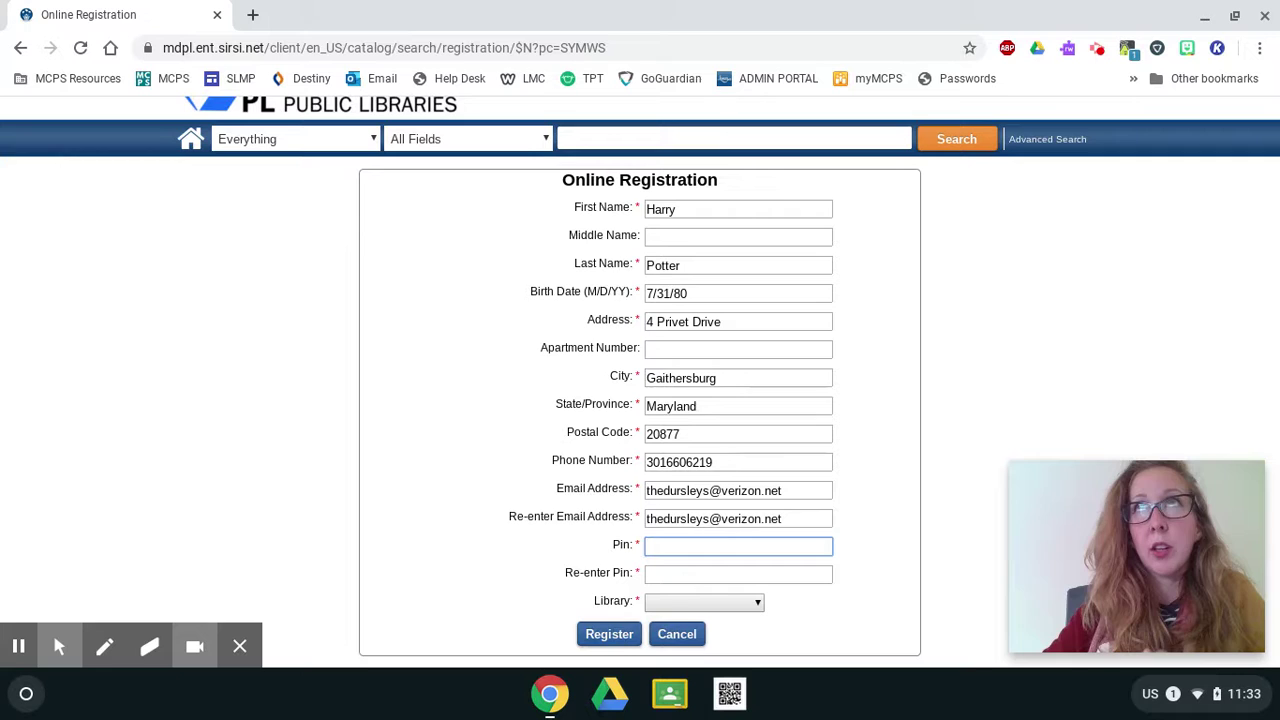
# Set and confirm a PIN, choose Gaithersburg as the library, and submit the registration.
pyautogui.write('1')
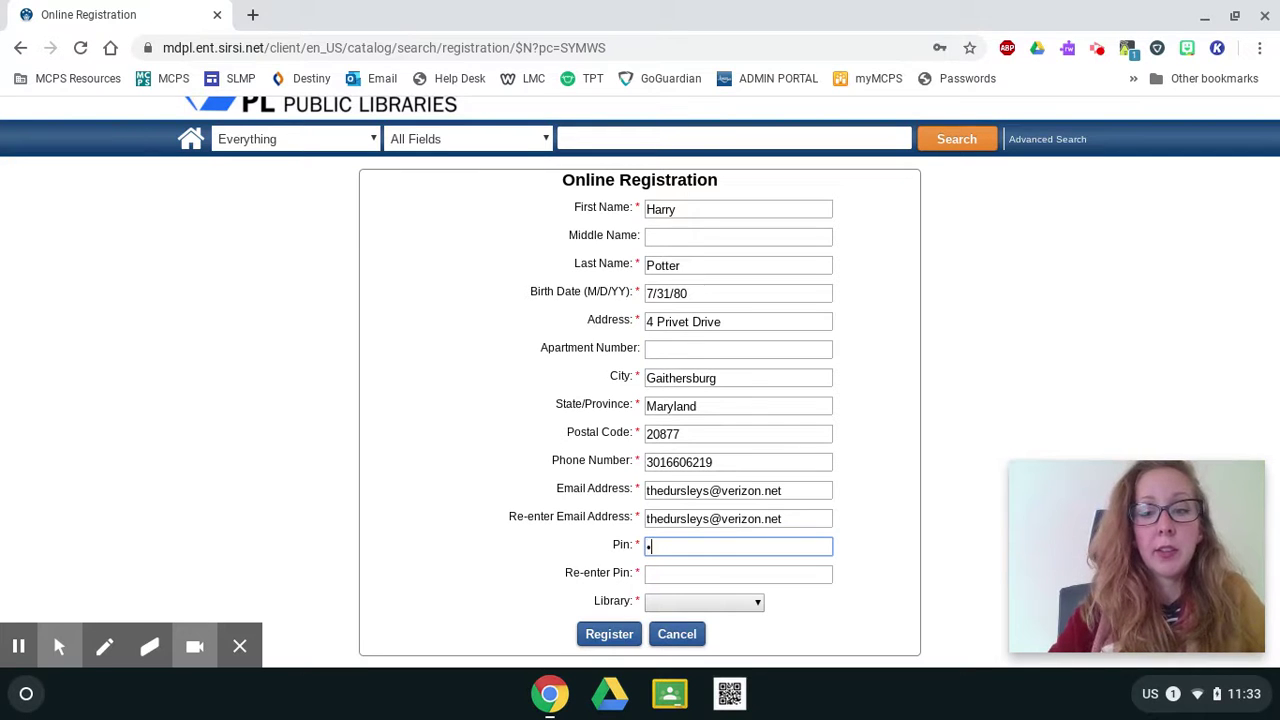
pyautogui.write('234')
pyautogui.press('Tab')
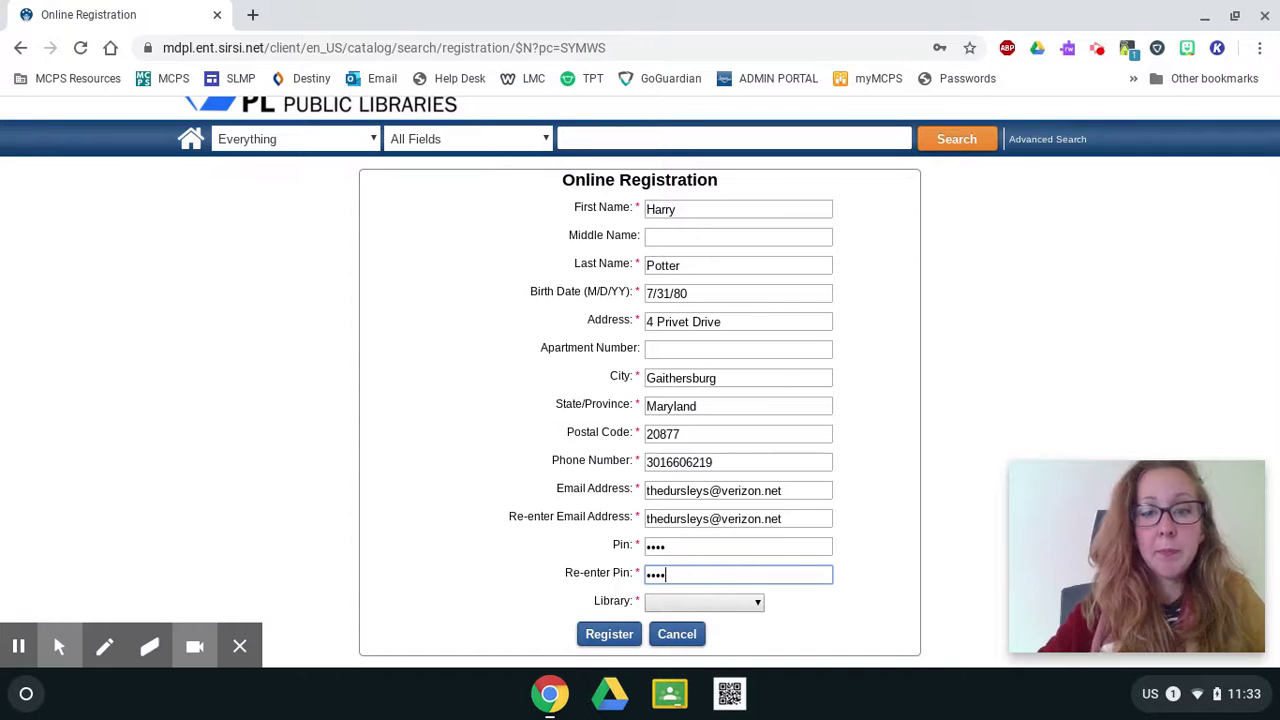
pyautogui.click(762, 604)
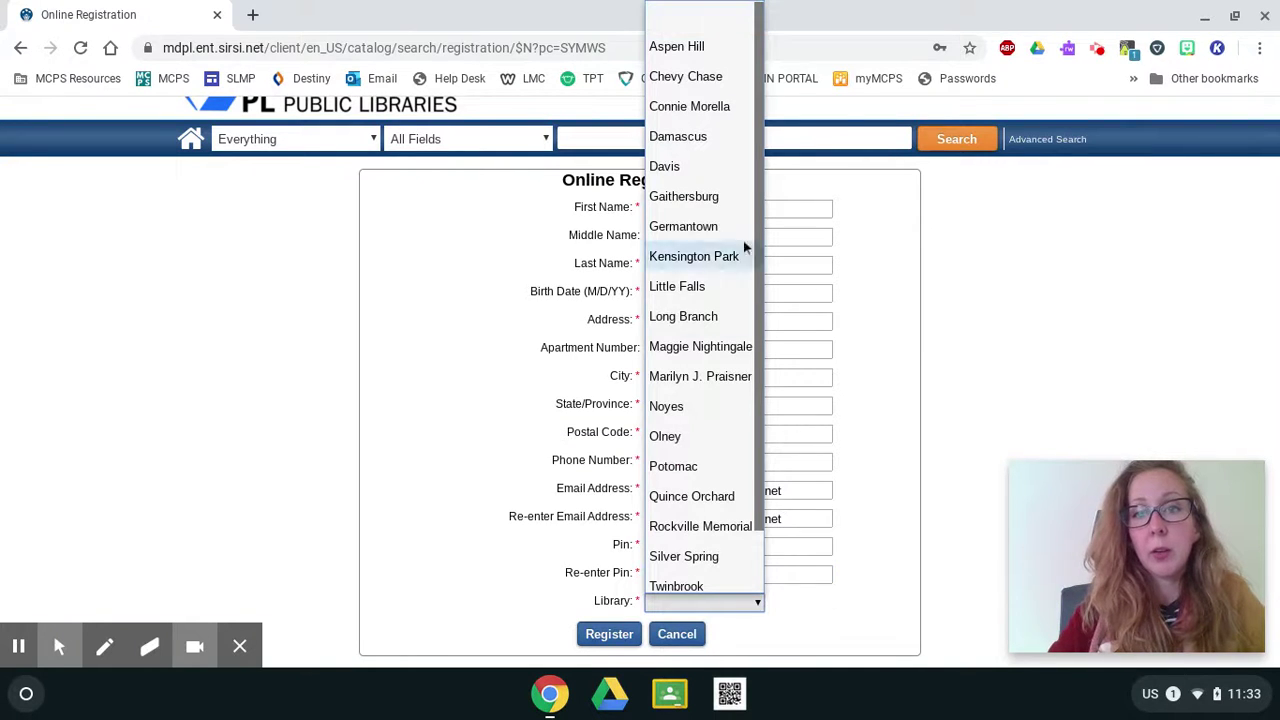
pyautogui.click(709, 199)
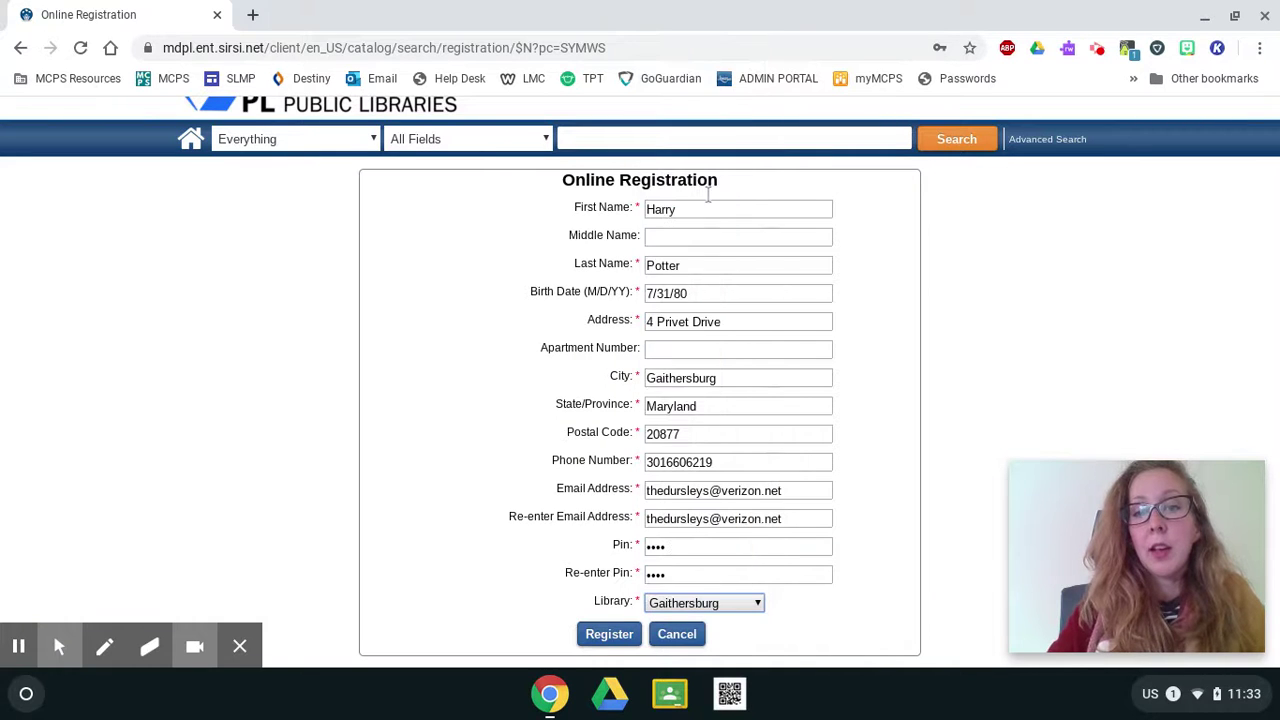
pyautogui.click(605, 636)
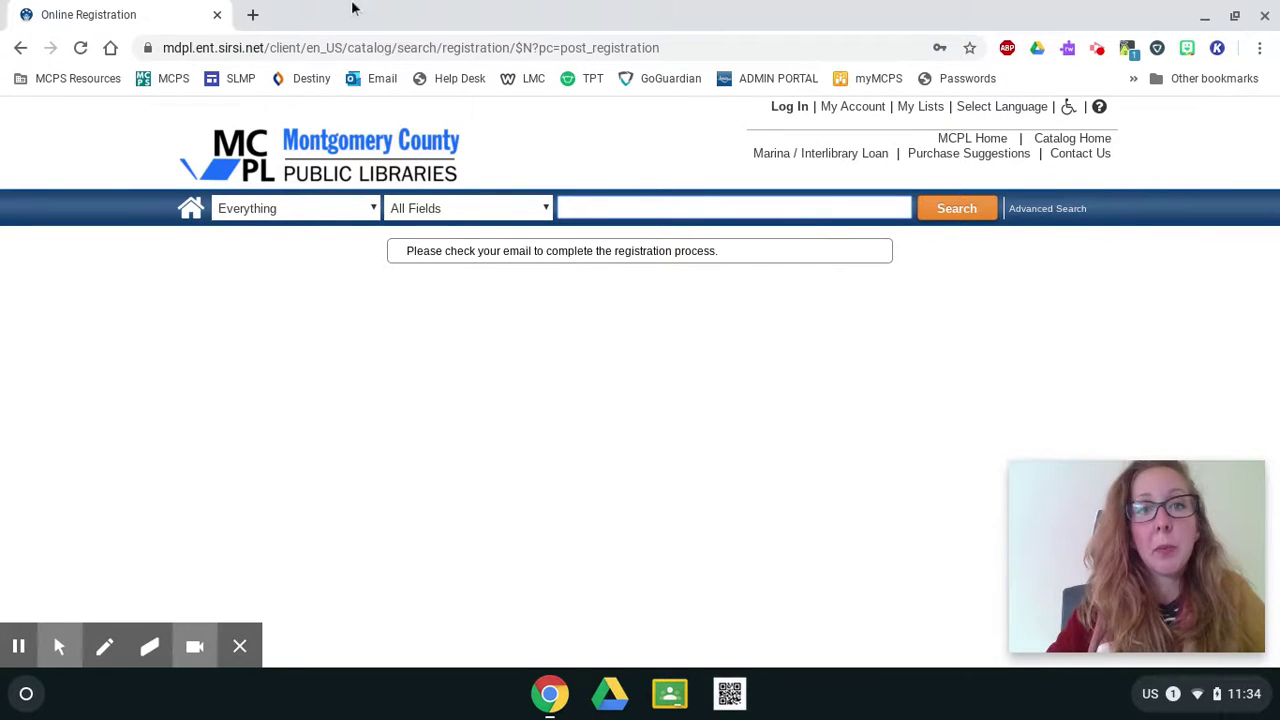
# Open gmail.com in a new browser tab to view the inbox.
pyautogui.click(254, 16)
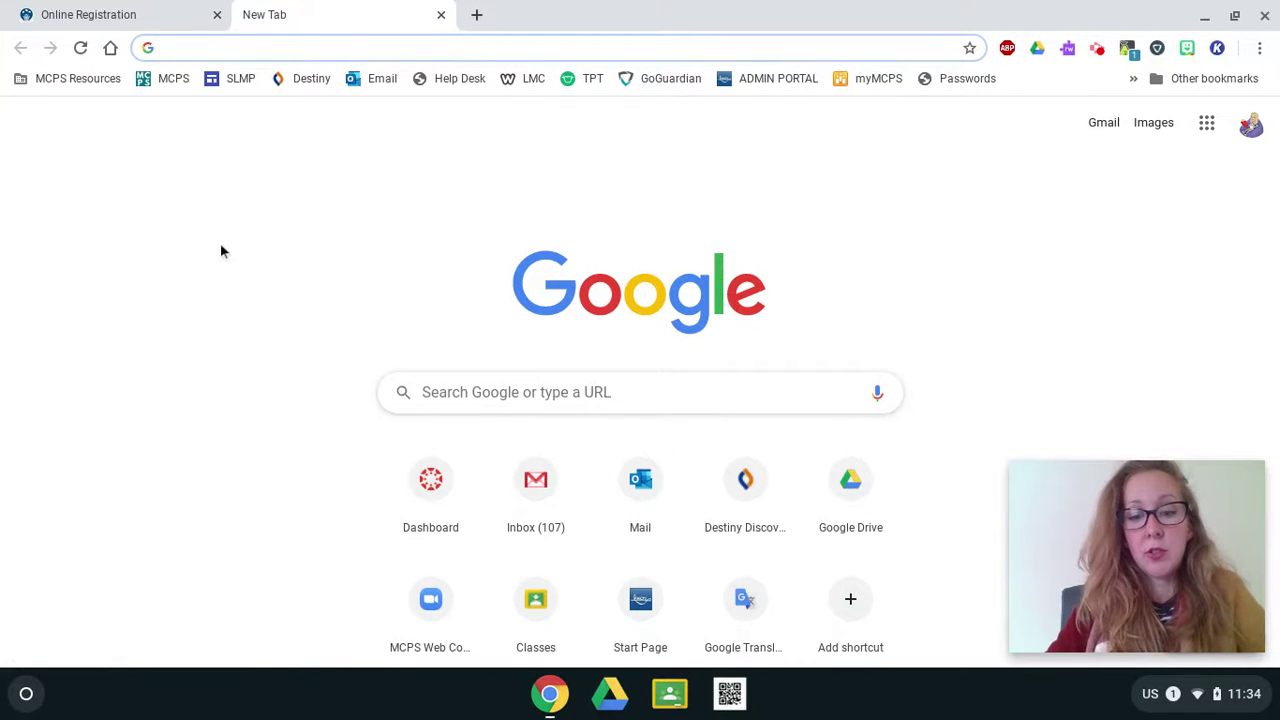
pyautogui.write('gmail.com')
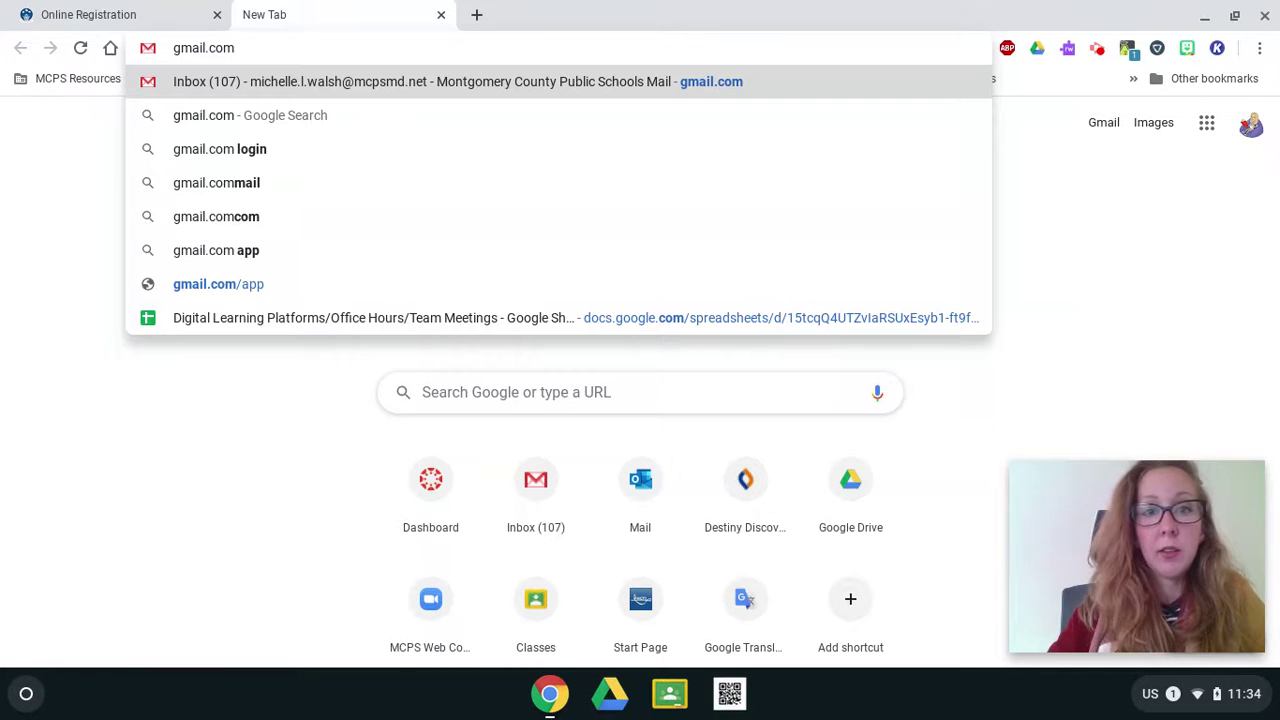
pyautogui.press('Return')
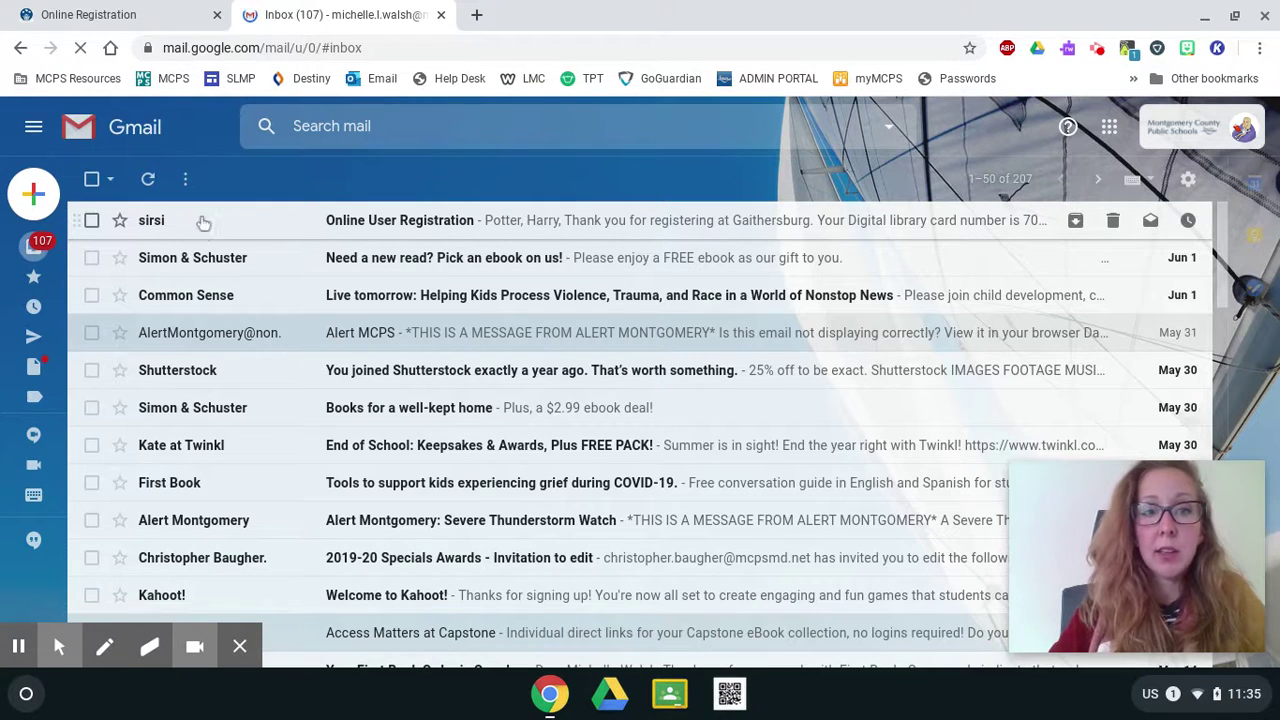
# Open the Online User Registration e-mail and copy the library card number.
pyautogui.click(544, 222)
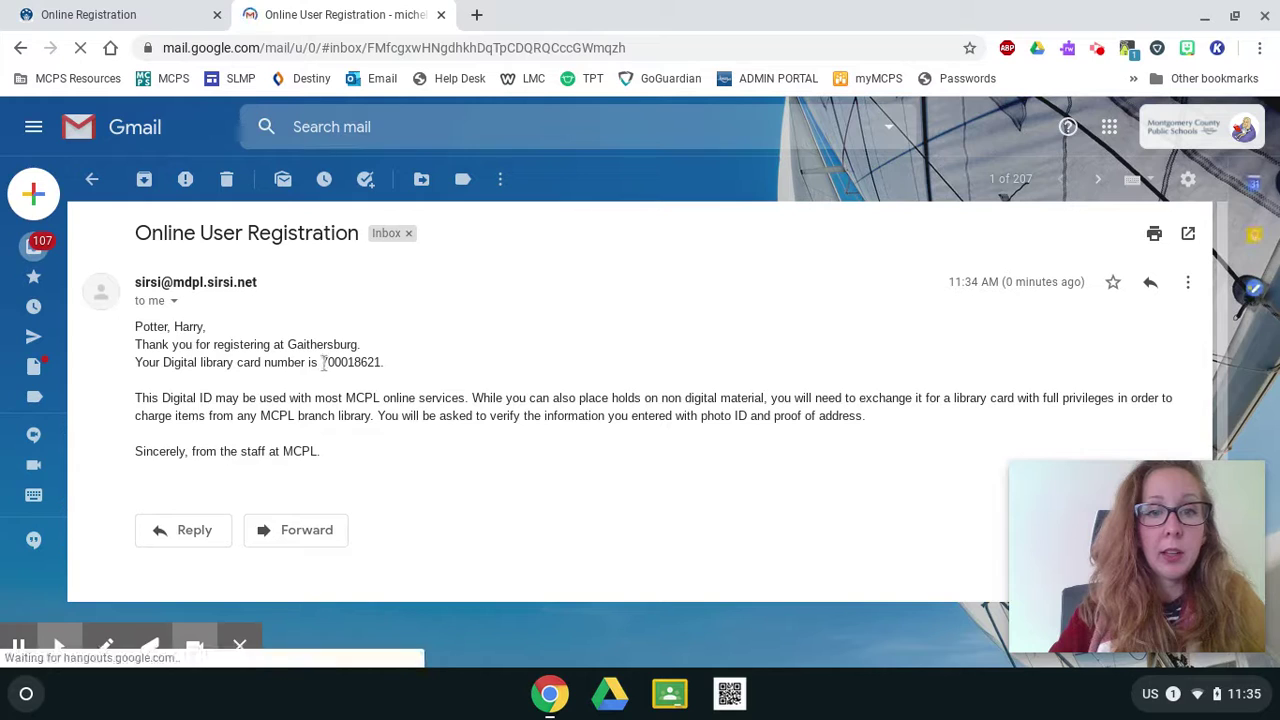
pyautogui.moveTo(322, 362); pyautogui.dragTo(382, 360)
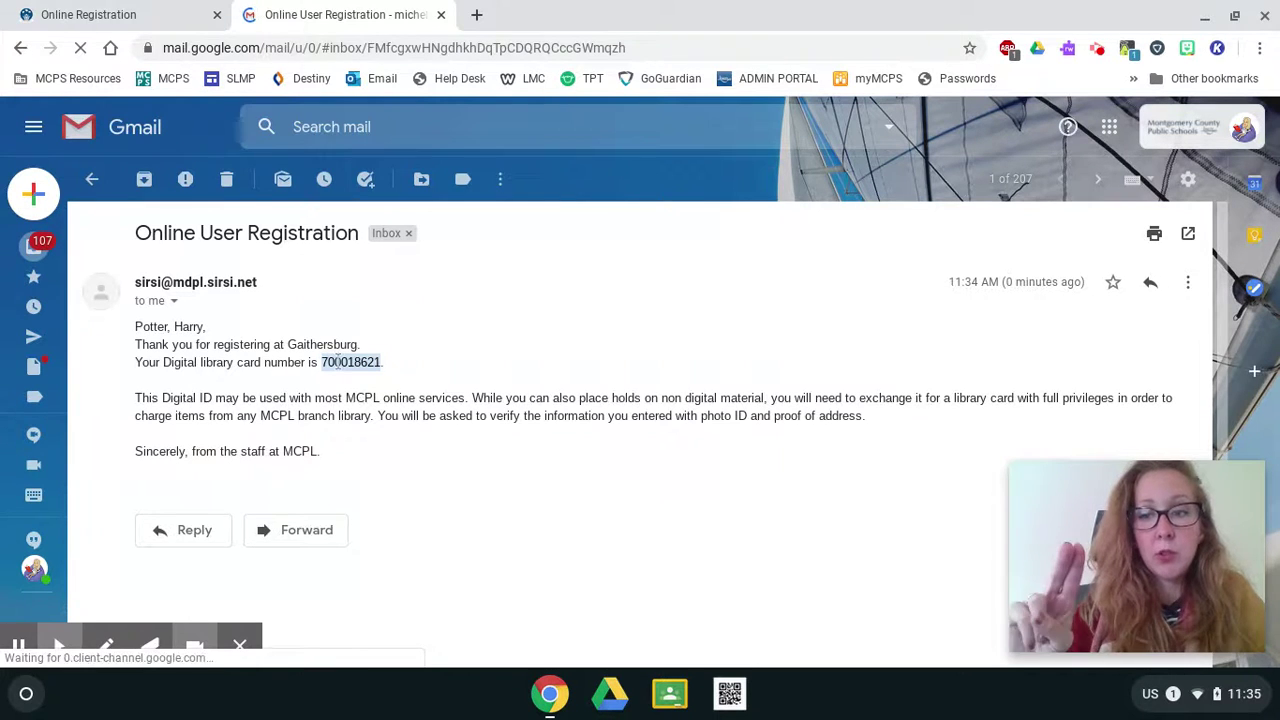
pyautogui.click(337, 362)
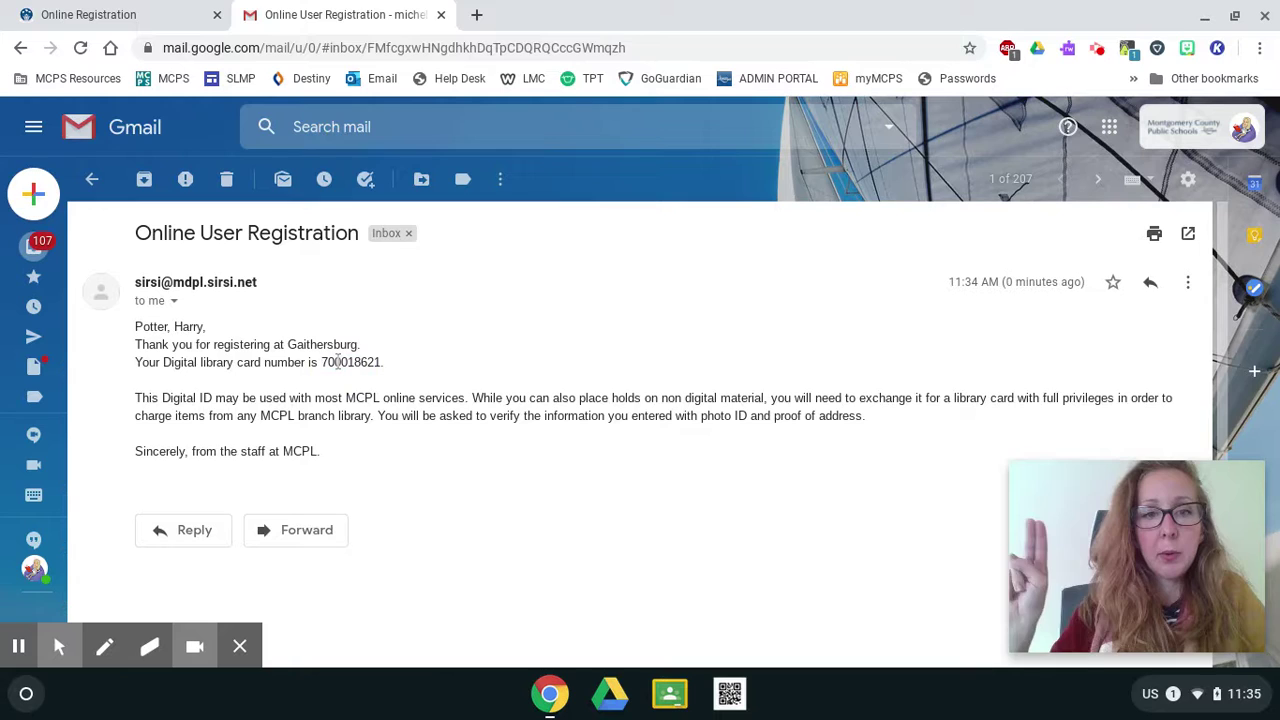
pyautogui.moveTo(322, 362); pyautogui.dragTo(381, 365)
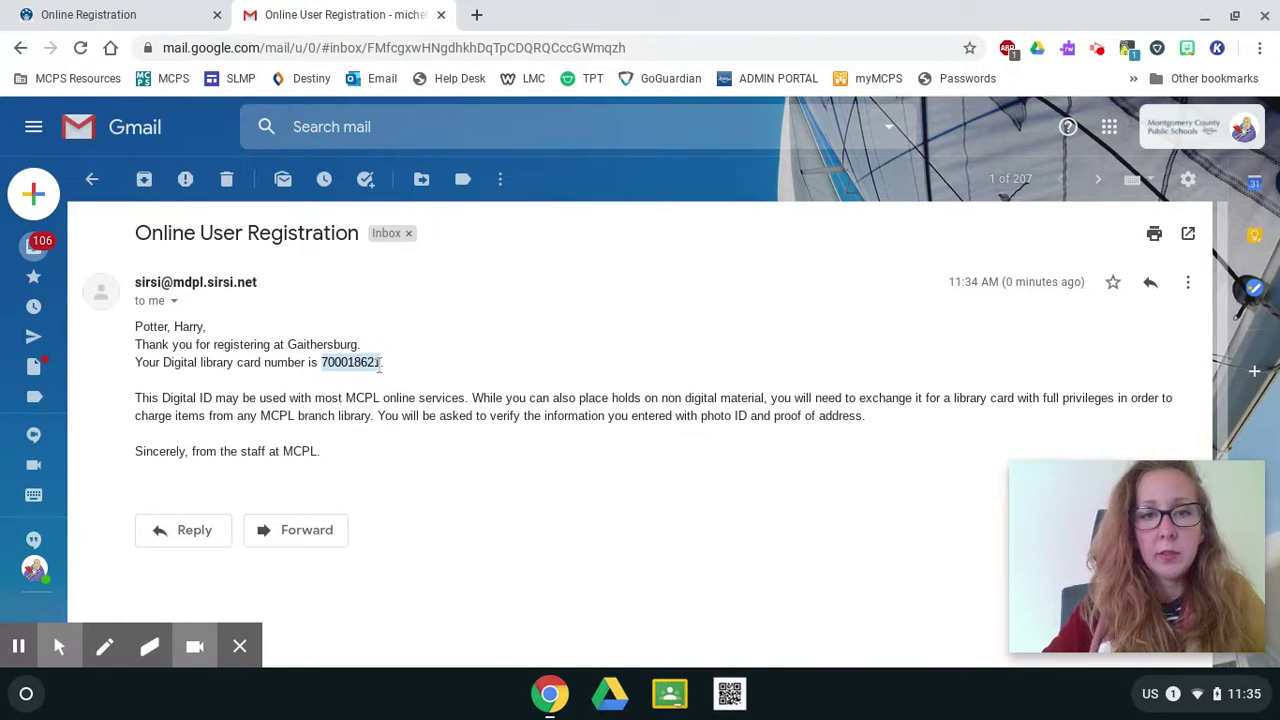
pyautogui.rightClick(381, 365)
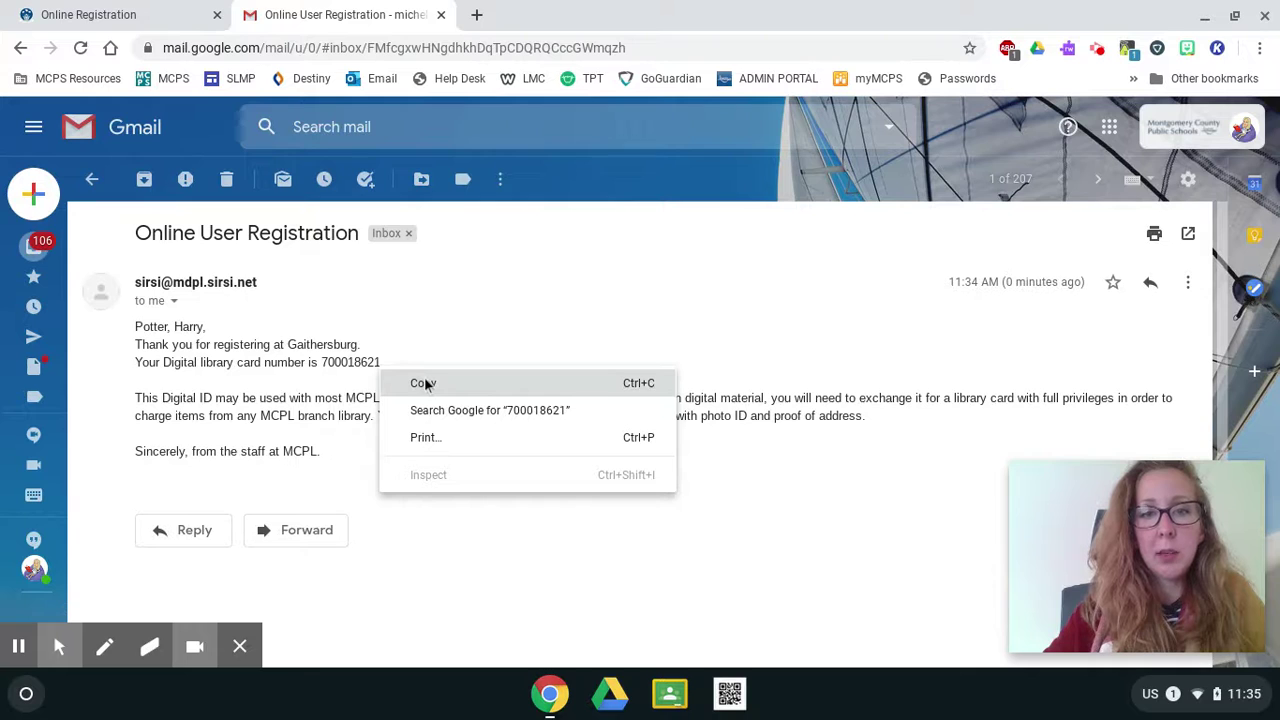
pyautogui.click(425, 382)
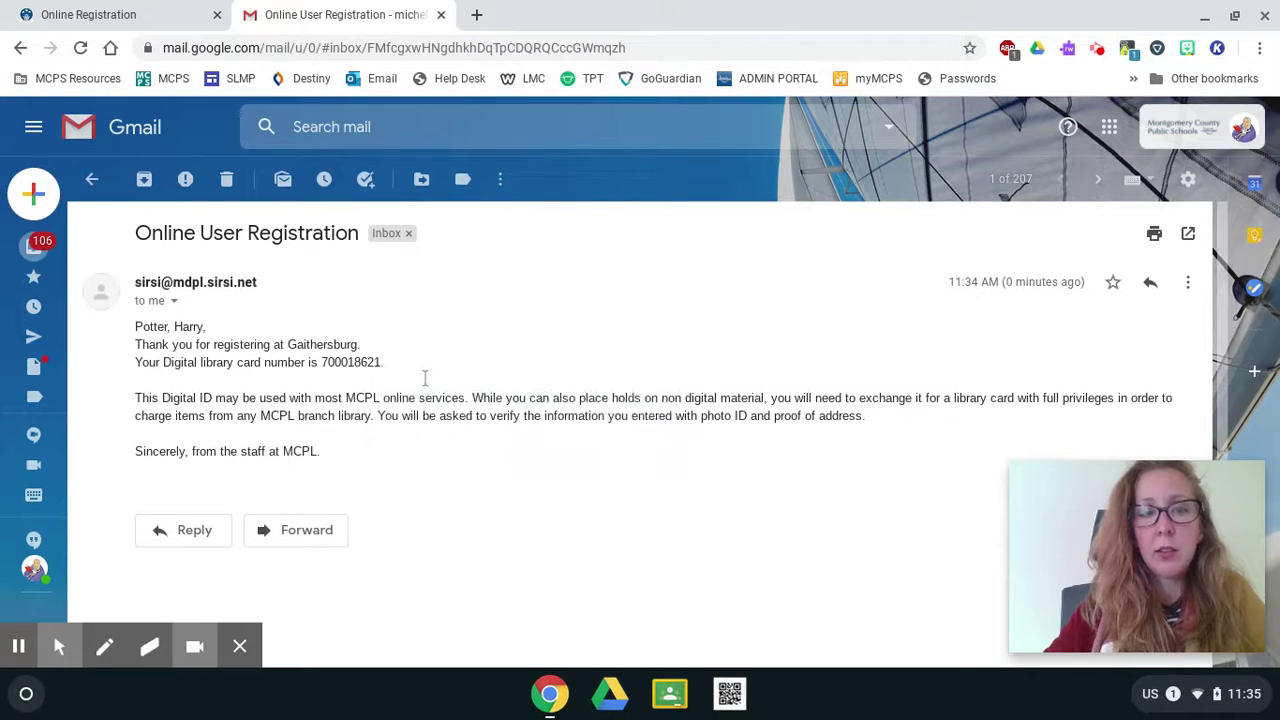
# Back on the library site, open the login form and paste the card number.
pyautogui.click(102, 18)
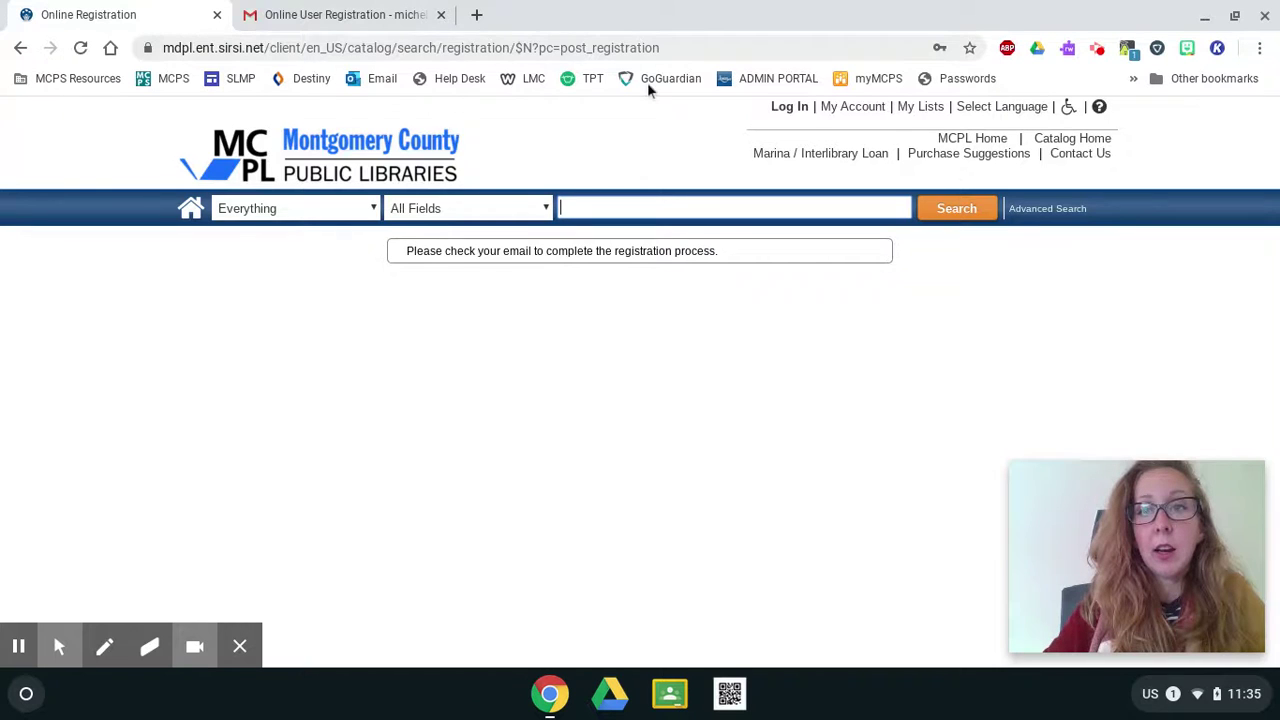
pyautogui.click(779, 112)
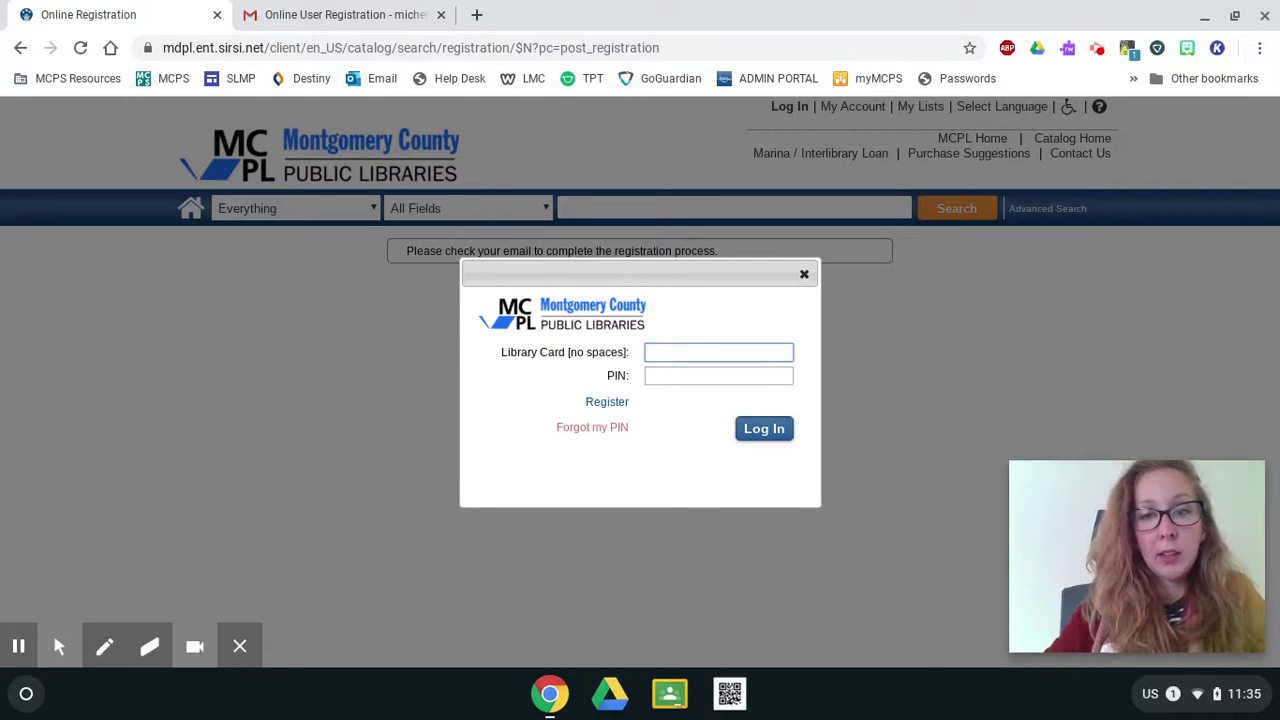
pyautogui.rightClick(682, 321)
pyautogui.click(663, 354)
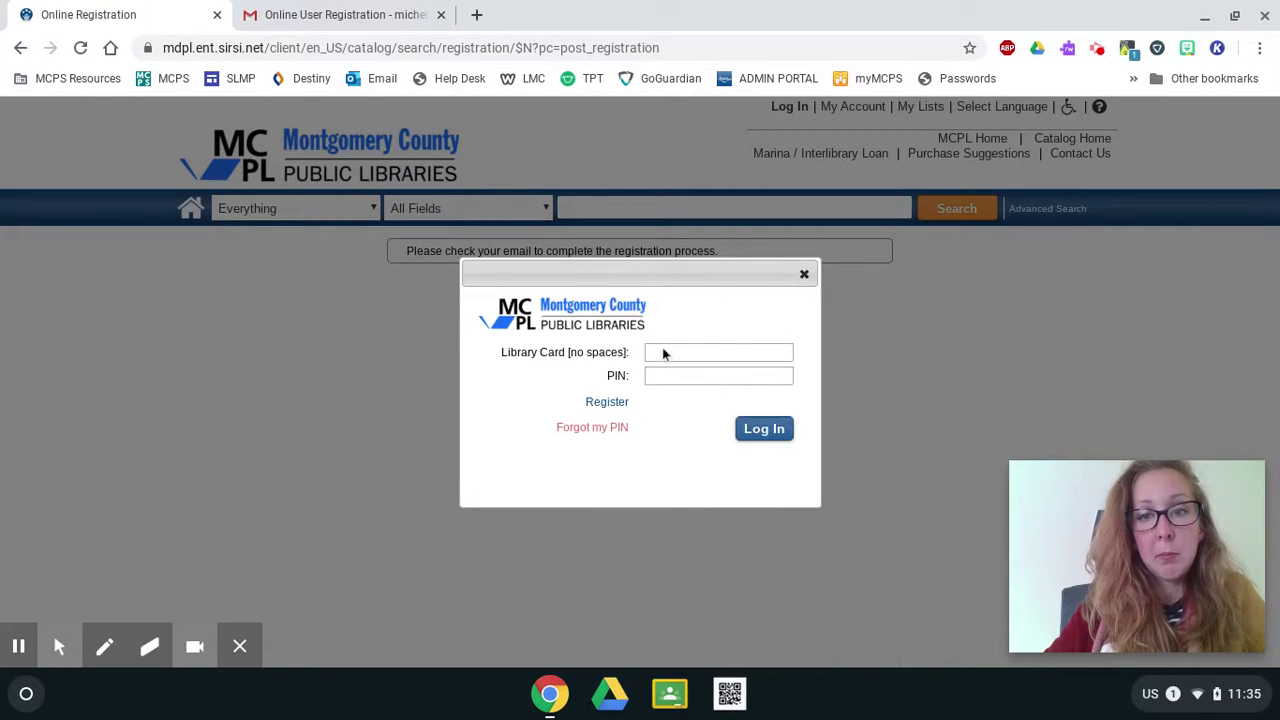
pyautogui.click(663, 351)
pyautogui.rightClick(663, 352)
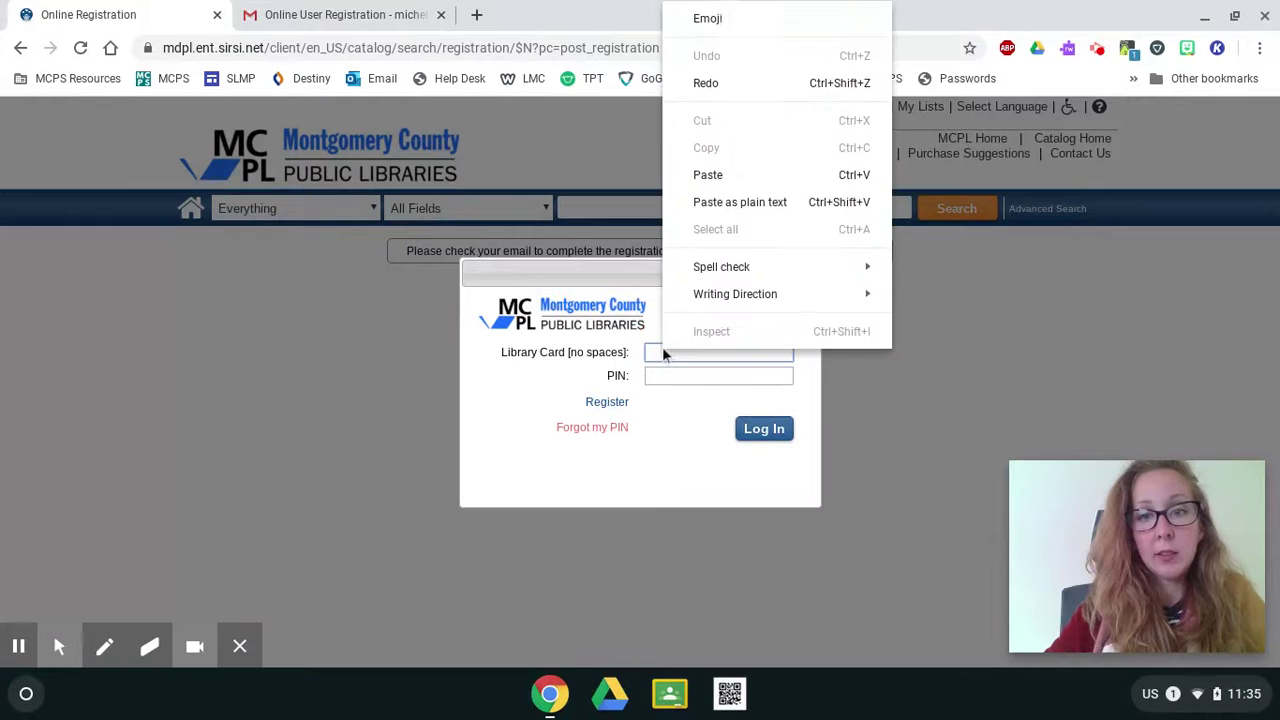
pyautogui.click(717, 181)
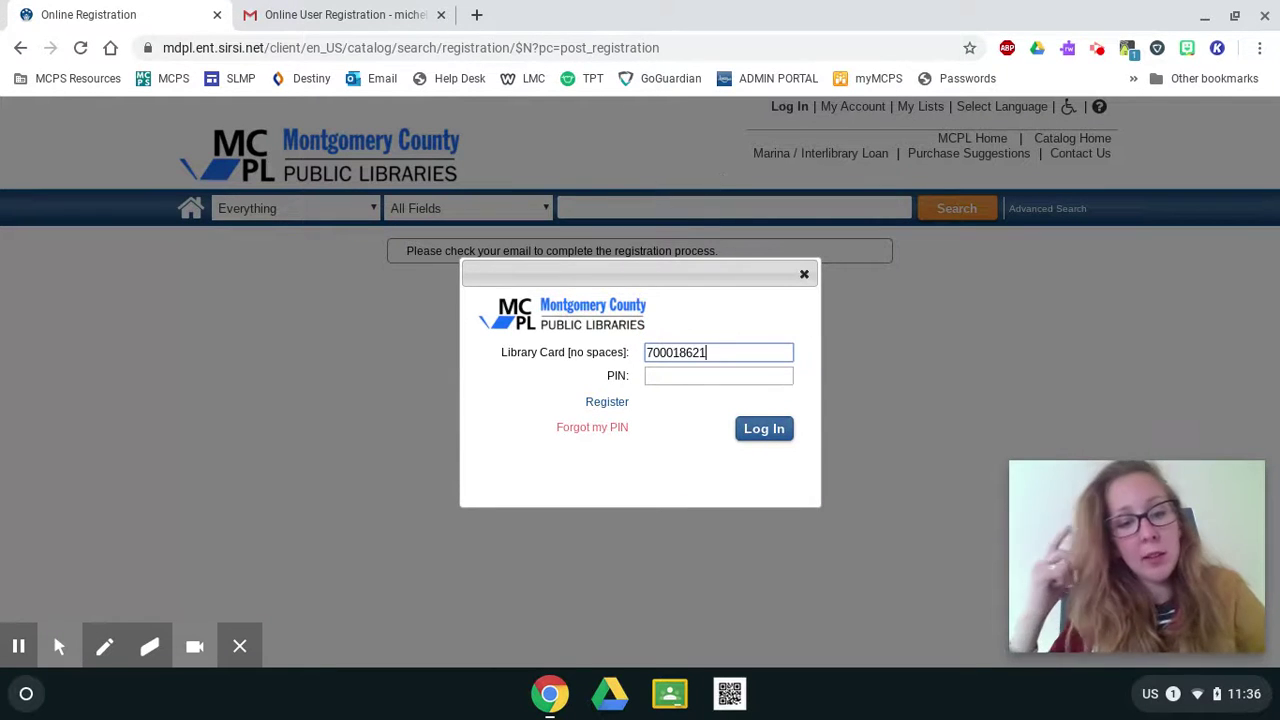
# Enter the PIN, log in, and save the login in the browser.
pyautogui.press('Tab')
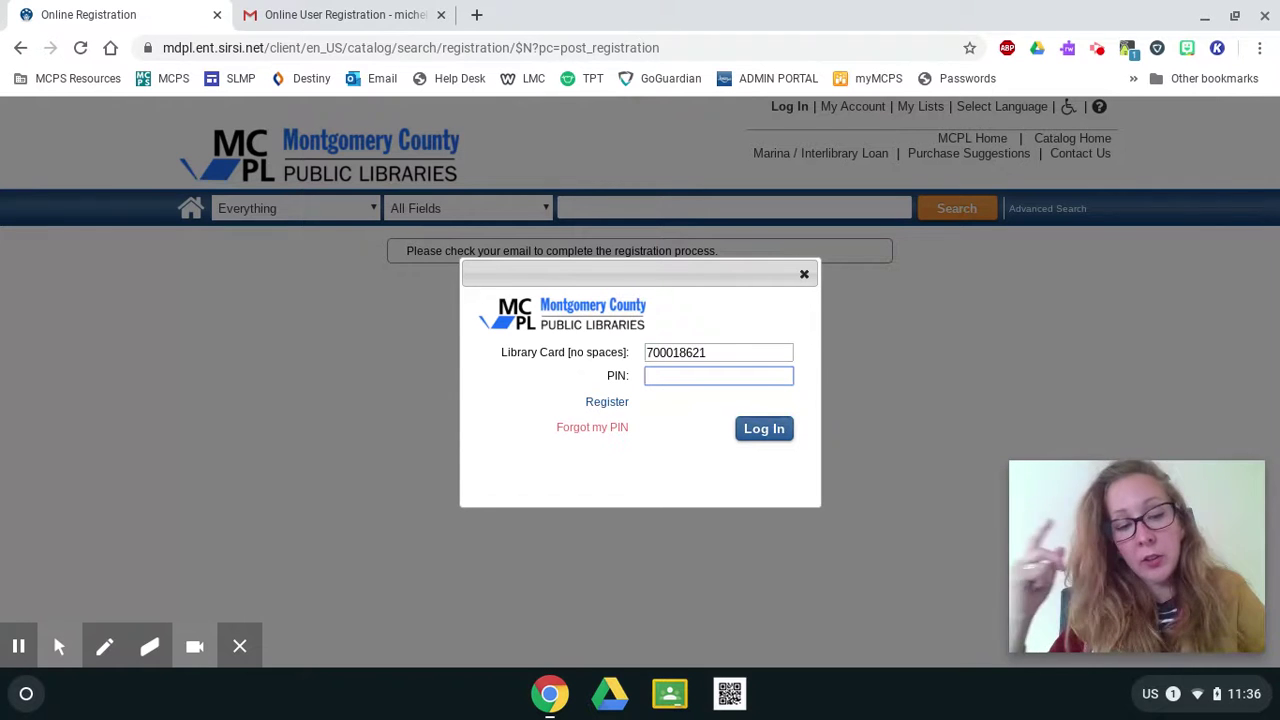
pyautogui.write('••')
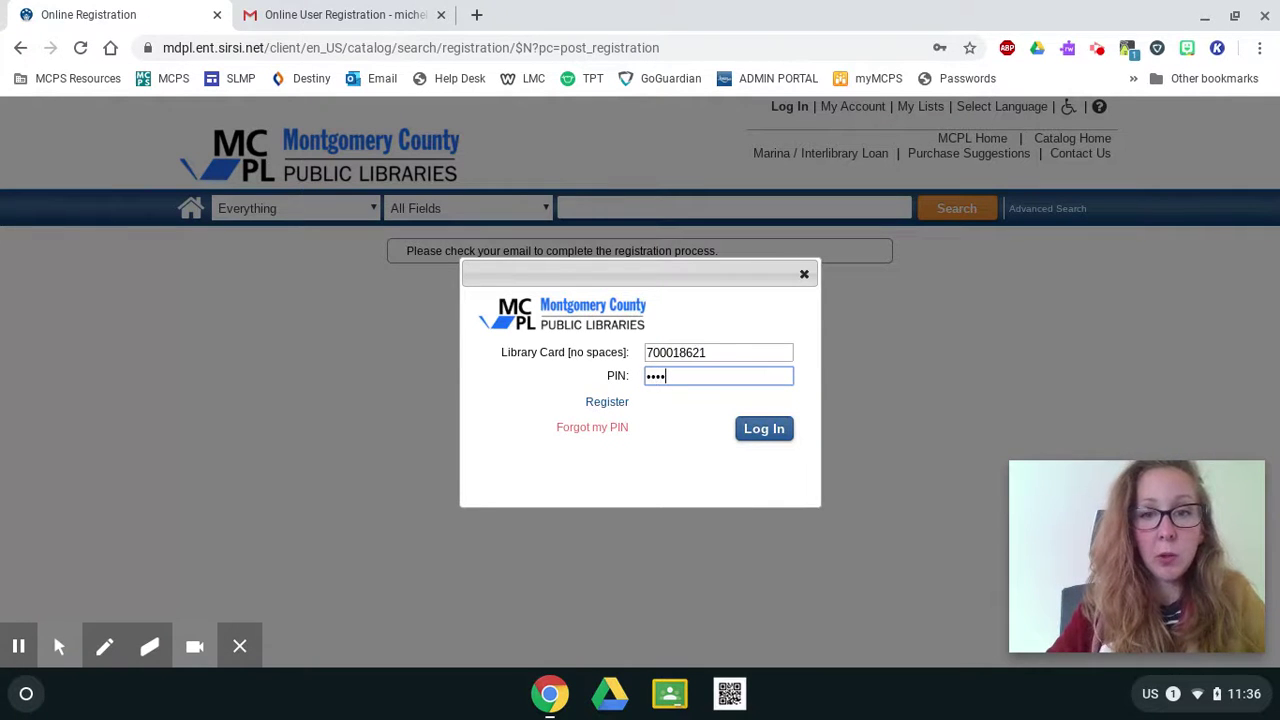
pyautogui.write('••')
pyautogui.click(783, 438)
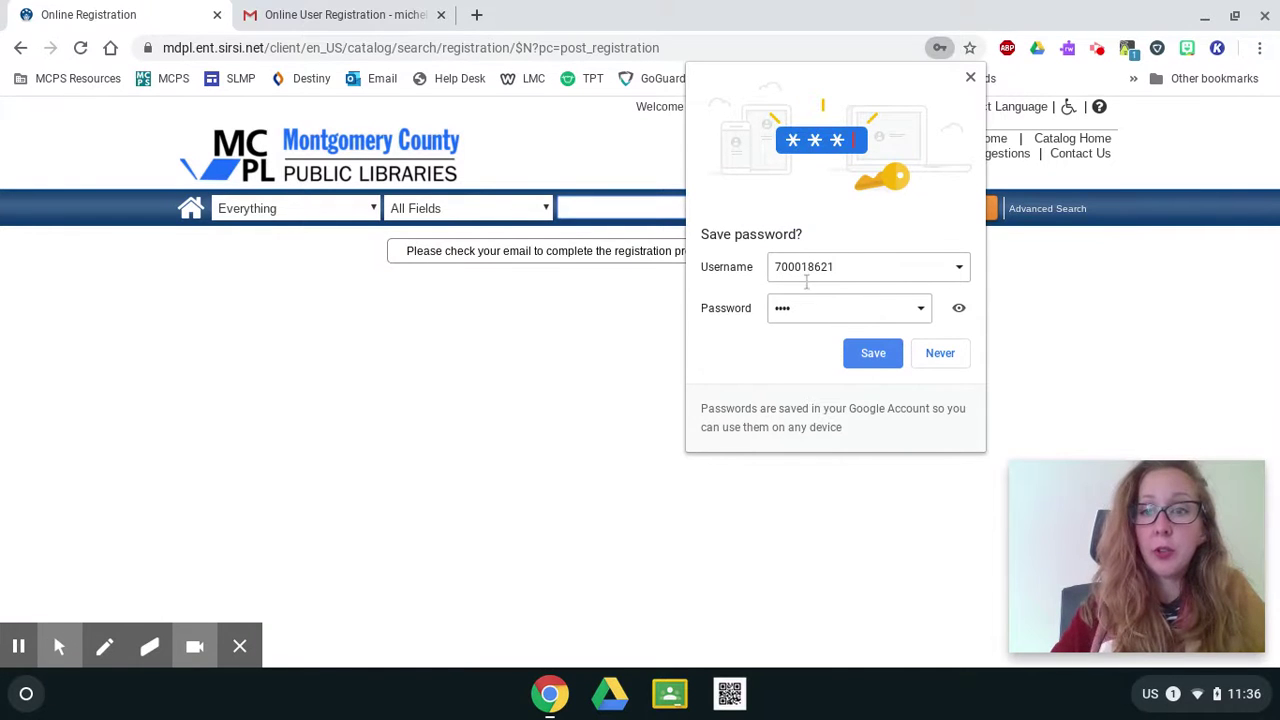
pyautogui.click(854, 352)
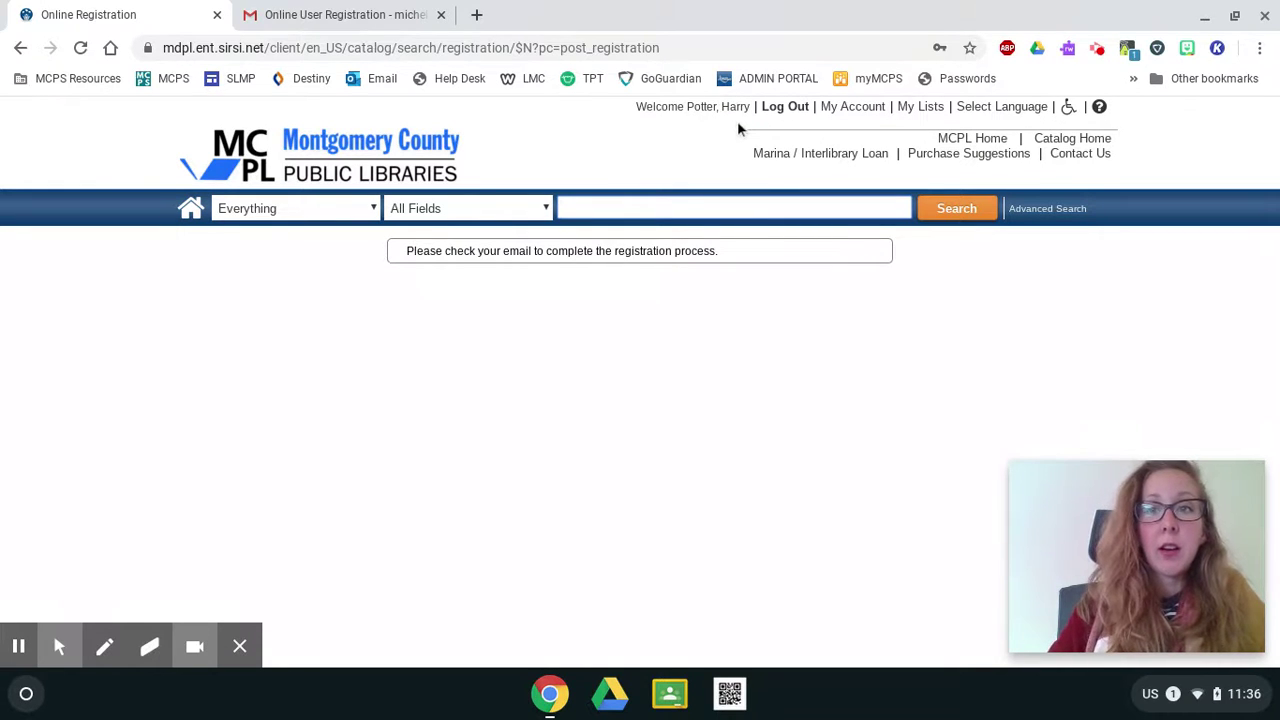
# Go to E-Books through the Books & More menu on the MCPL home page.
pyautogui.click(966, 148)
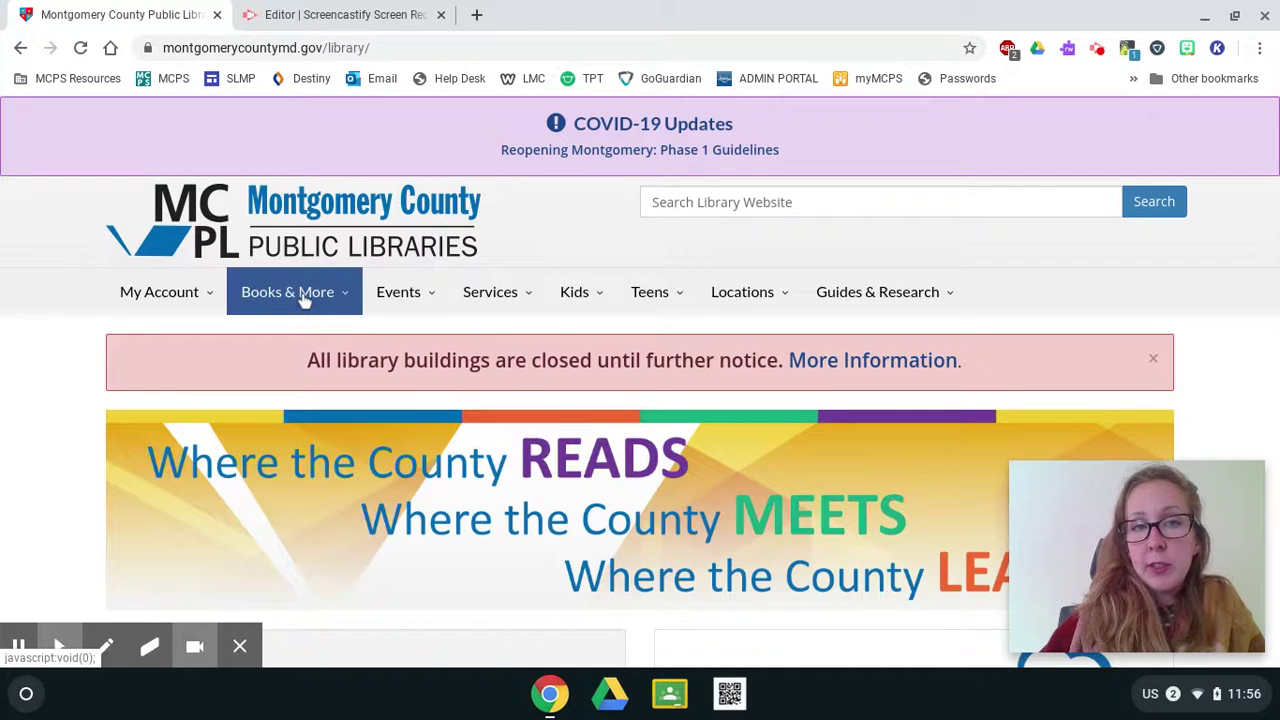
pyautogui.click(265, 297)
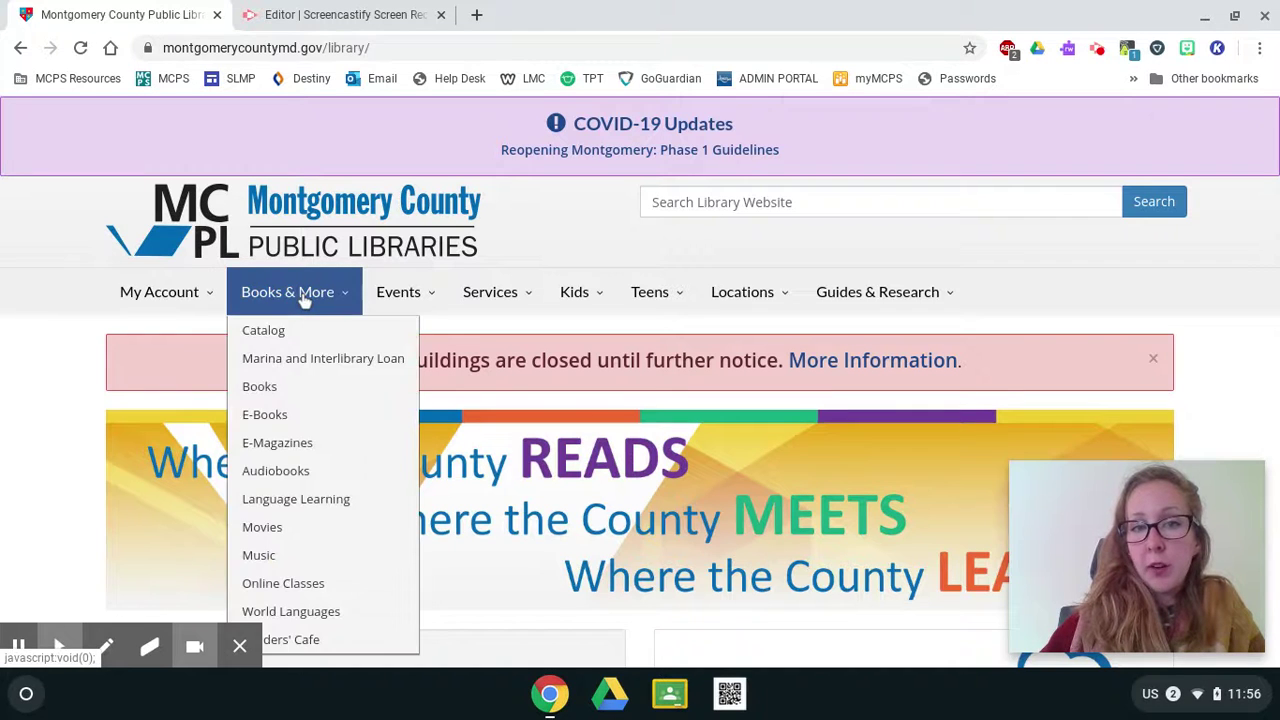
pyautogui.click(278, 416)
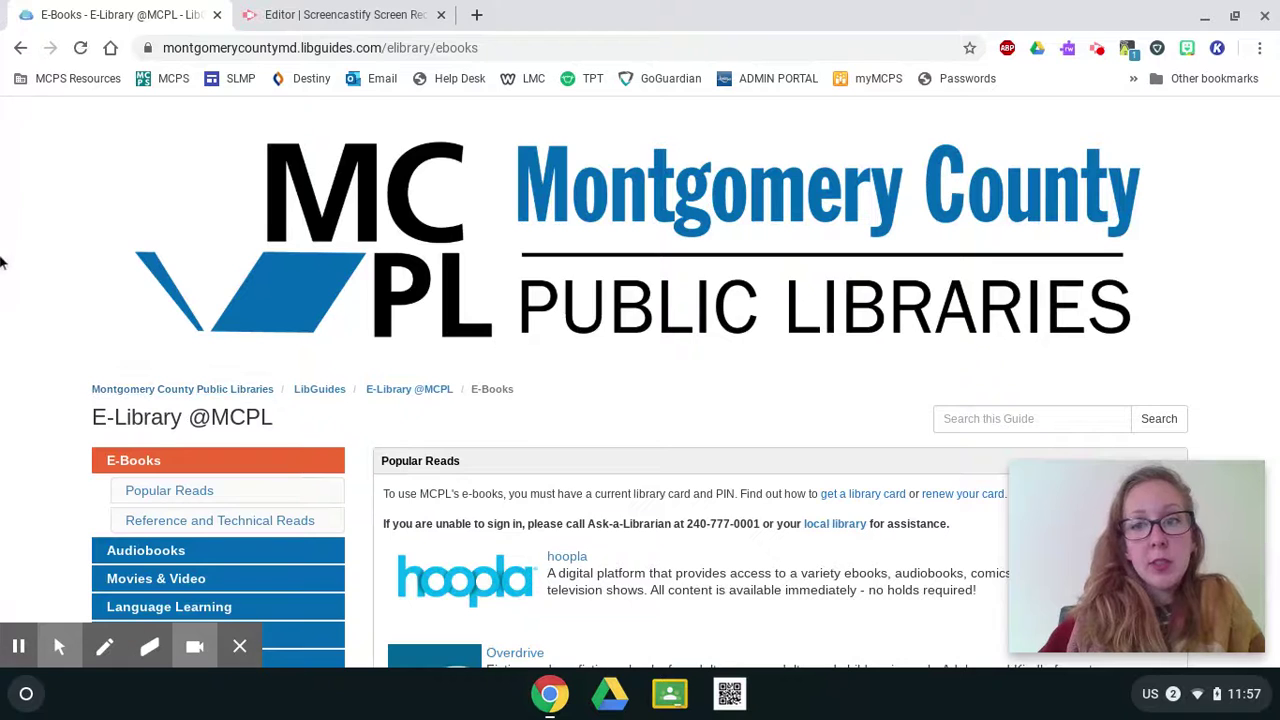
# Open the Children section and scroll its E-Books and Audiobooks list to the BookFlix entry.
pyautogui.scroll(-3, 20, 262)
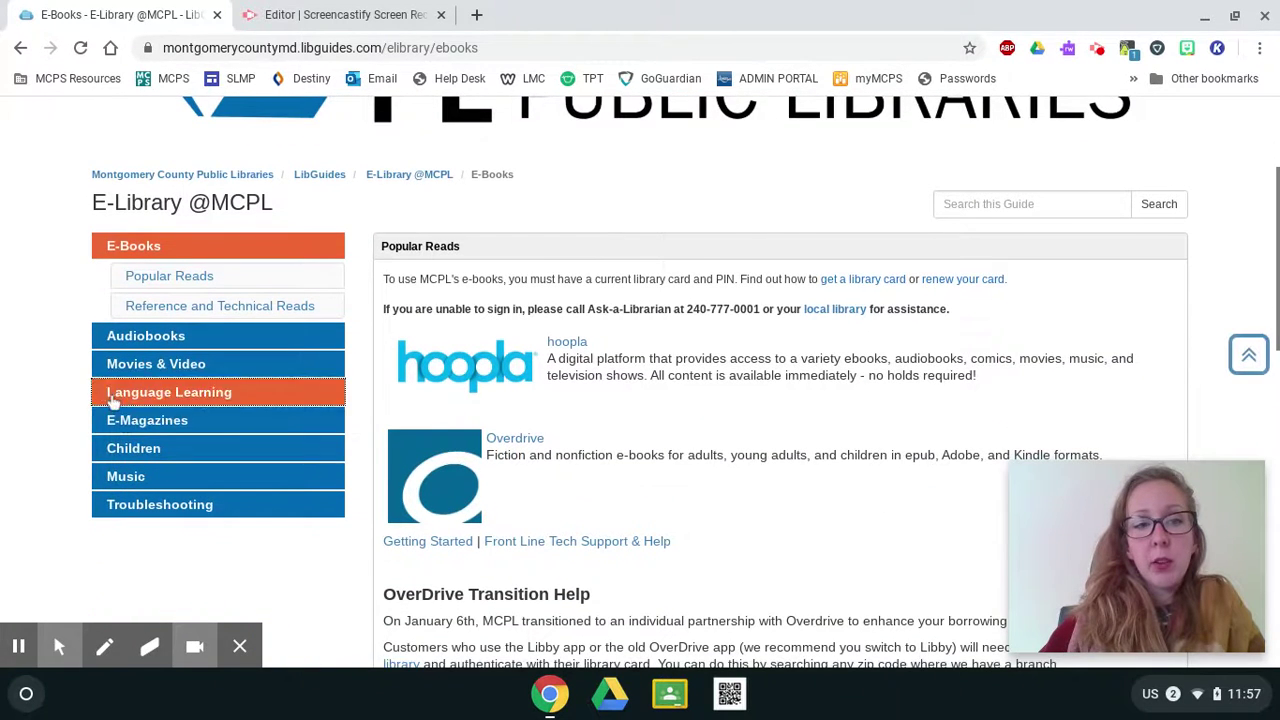
pyautogui.click(140, 450)
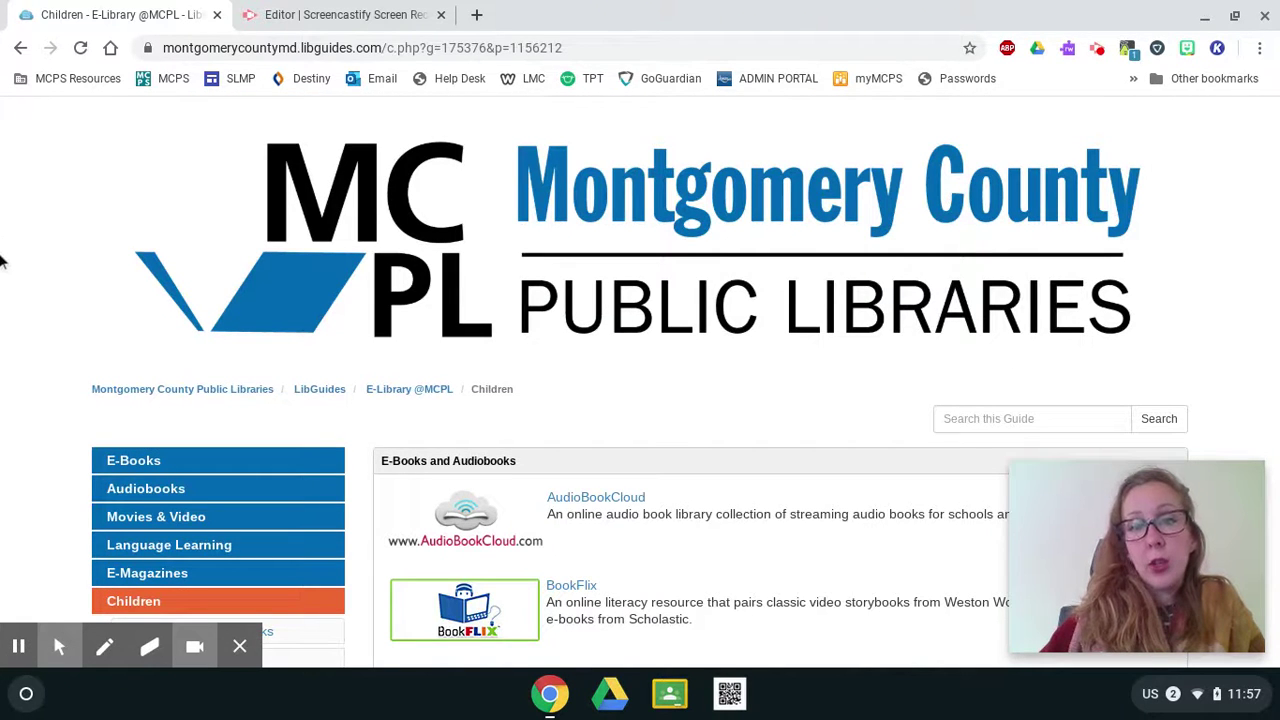
pyautogui.scroll(-3, 3, 265)
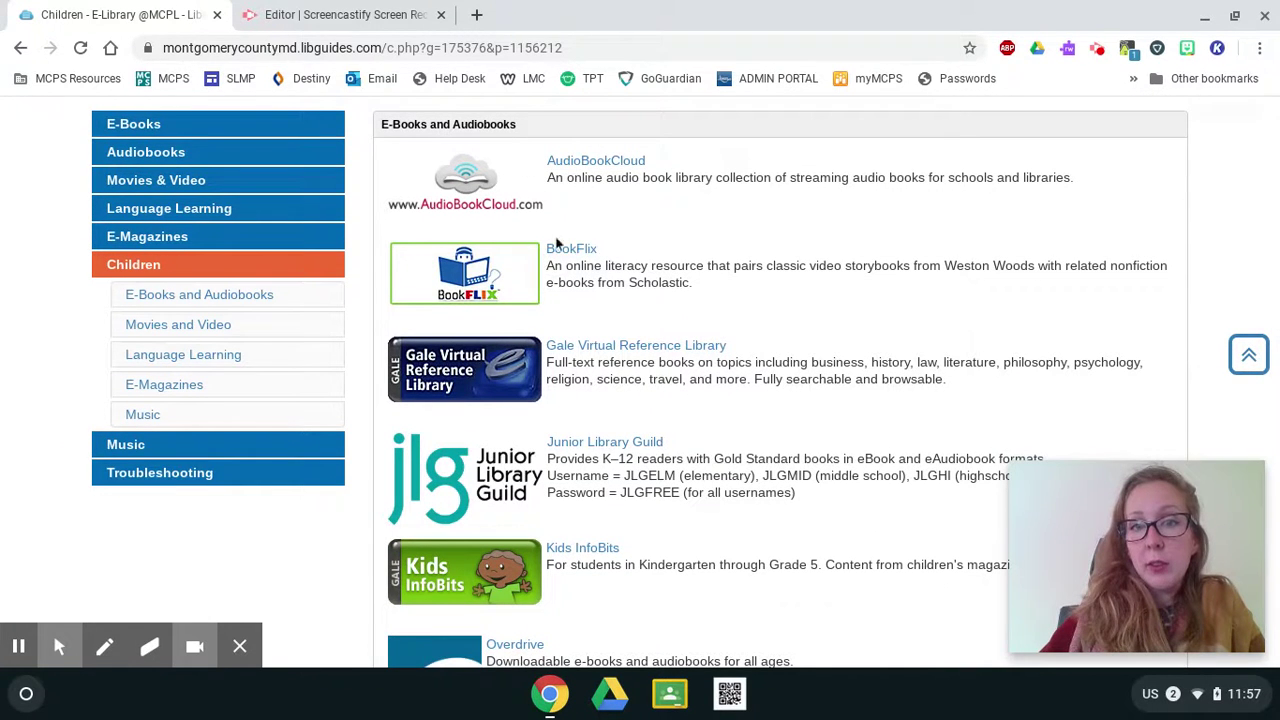
pyautogui.scroll(-1, 630, 322)
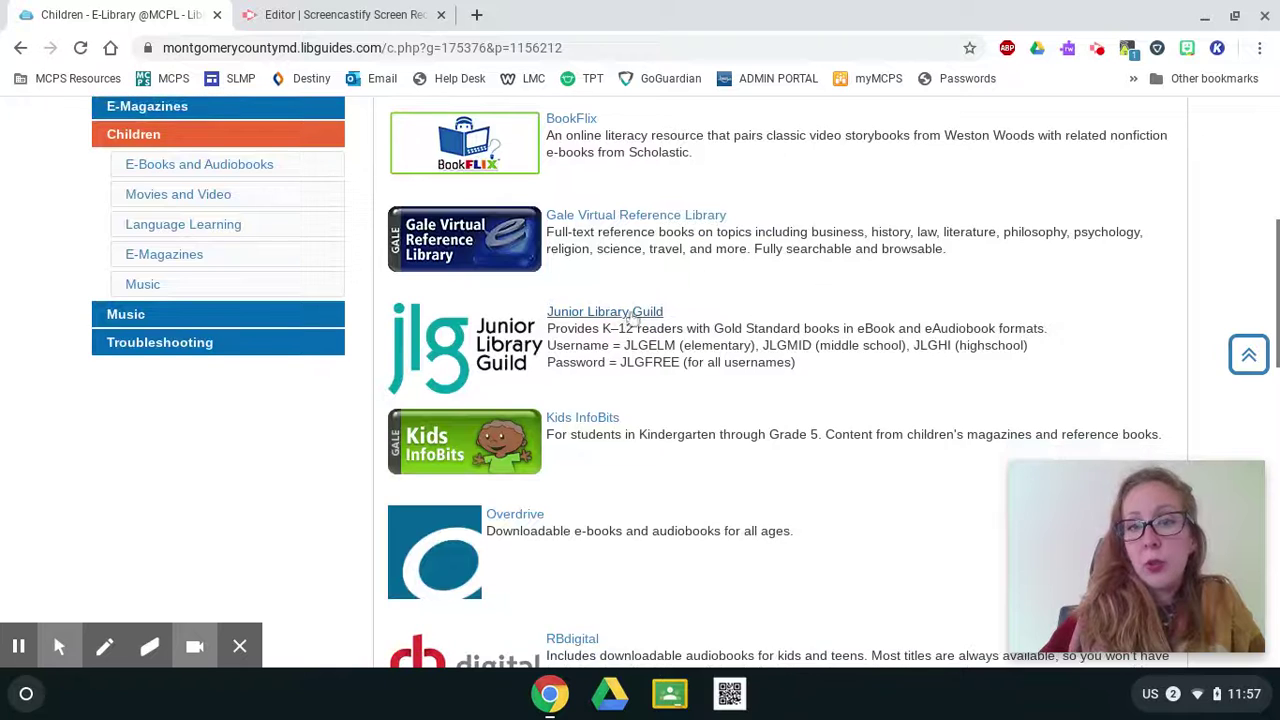
pyautogui.scroll(-1, 630, 322)
pyautogui.scroll(-1, 600, 350)
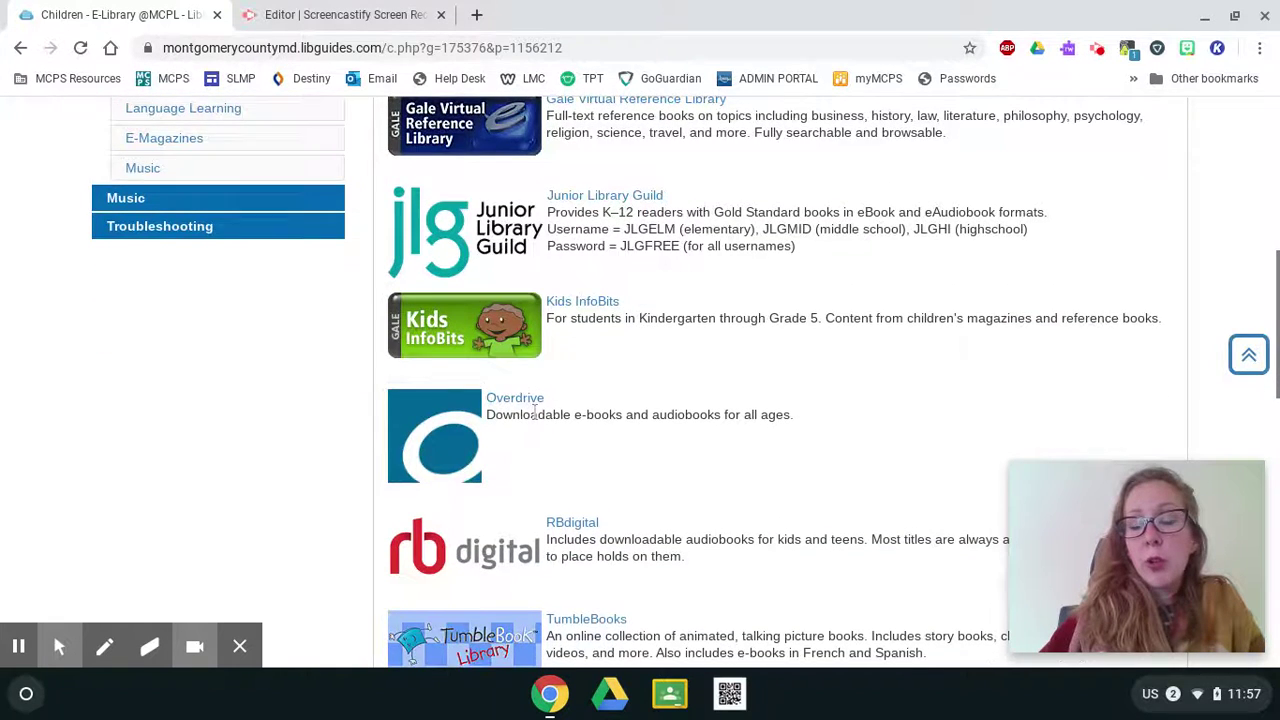
pyautogui.scroll(-2, 549, 408)
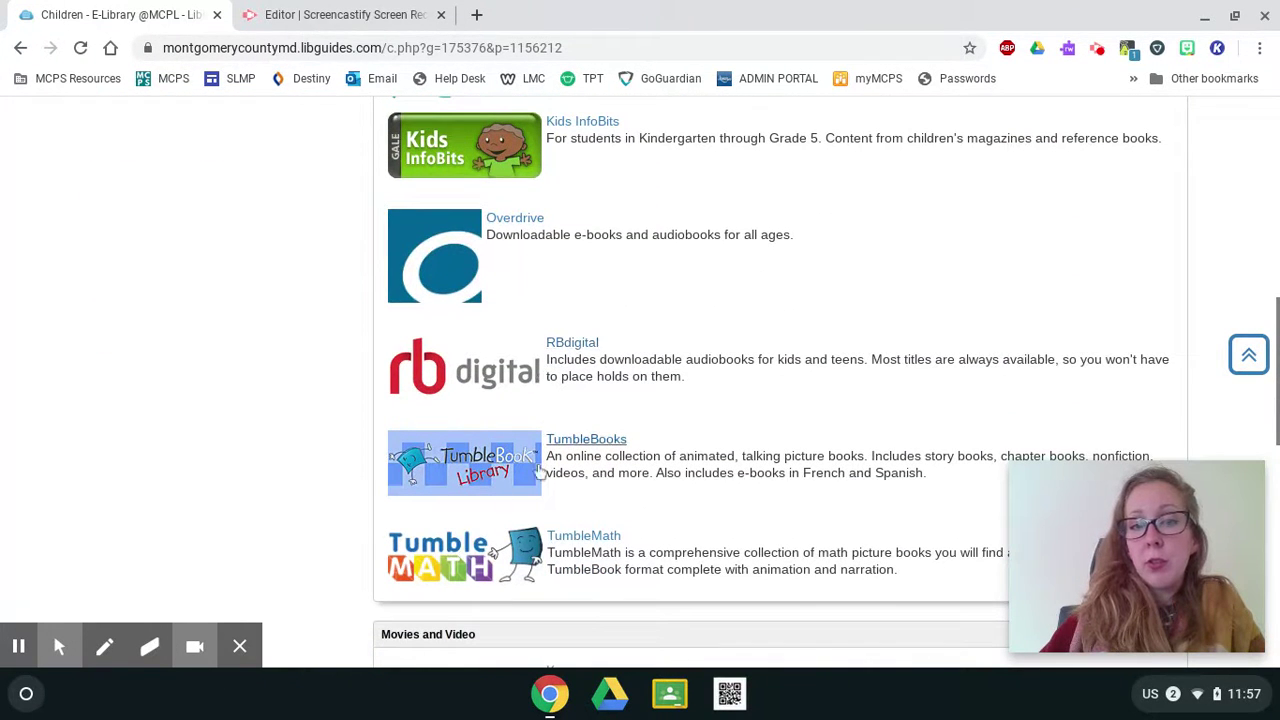
pyautogui.scroll(-1, 533, 475)
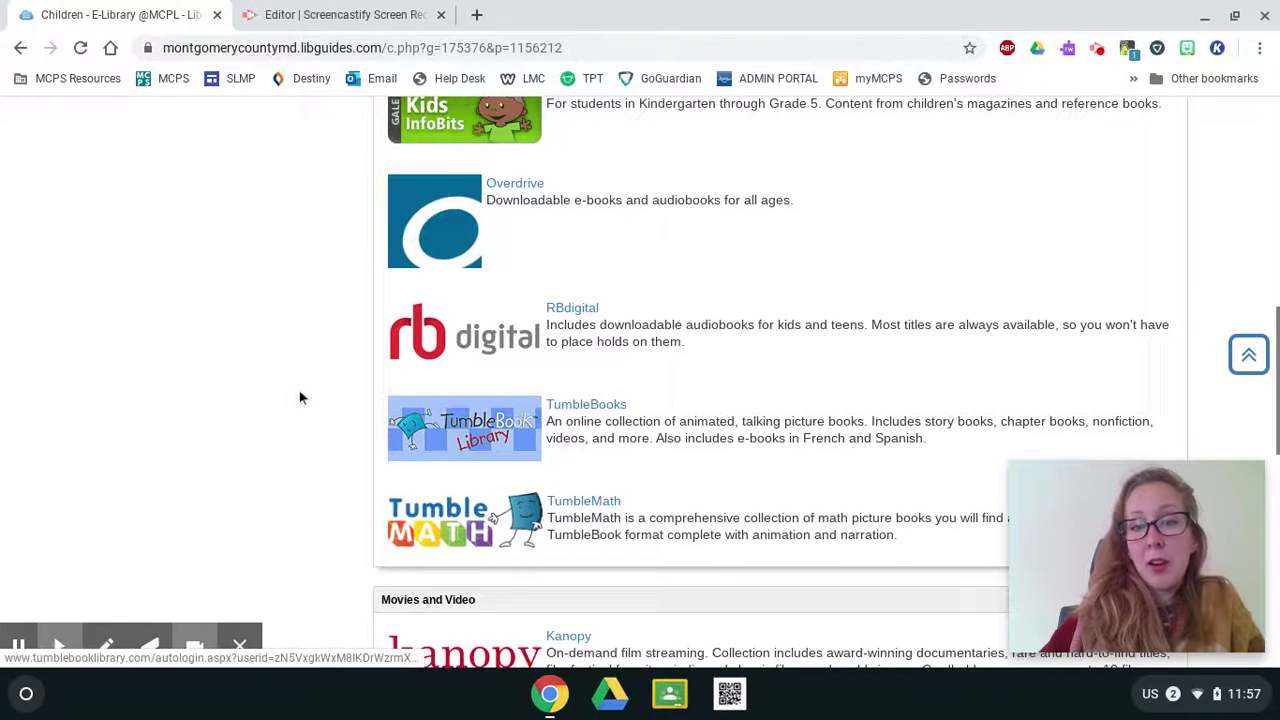
pyautogui.scroll(-2, 277, 380)
pyautogui.scroll(-1, 470, 435)
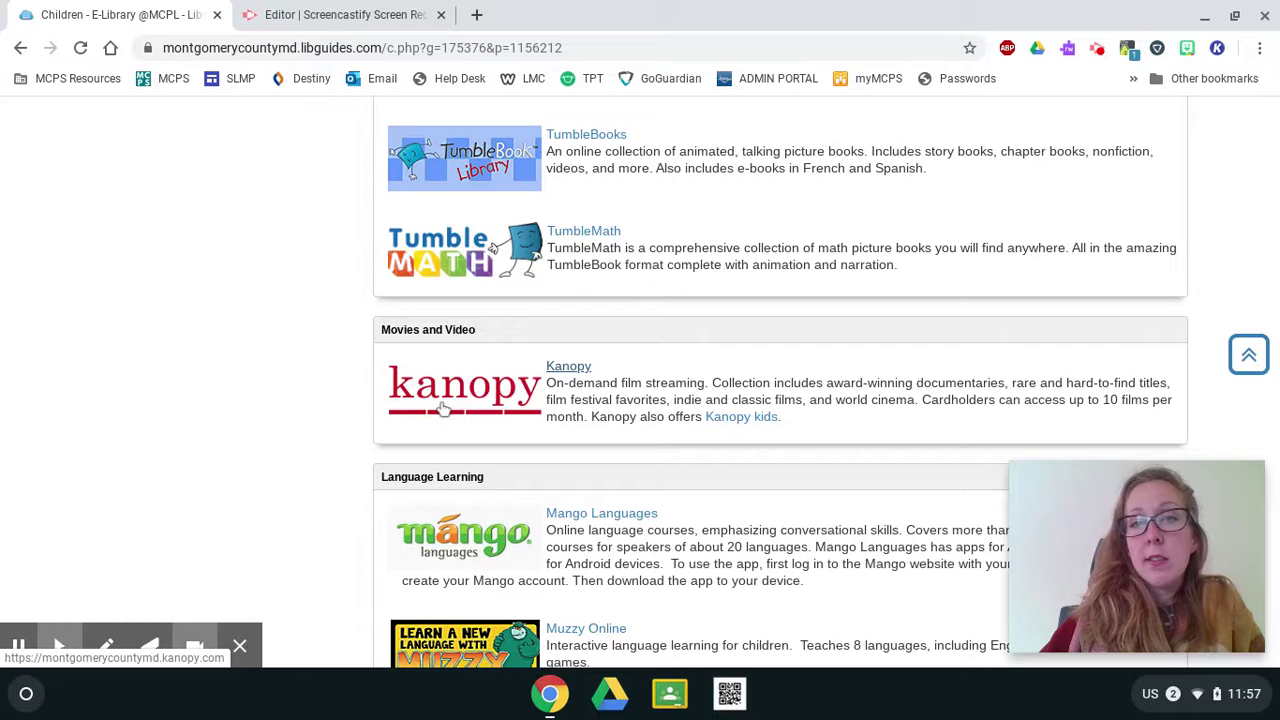
pyautogui.scroll(-2, 475, 405)
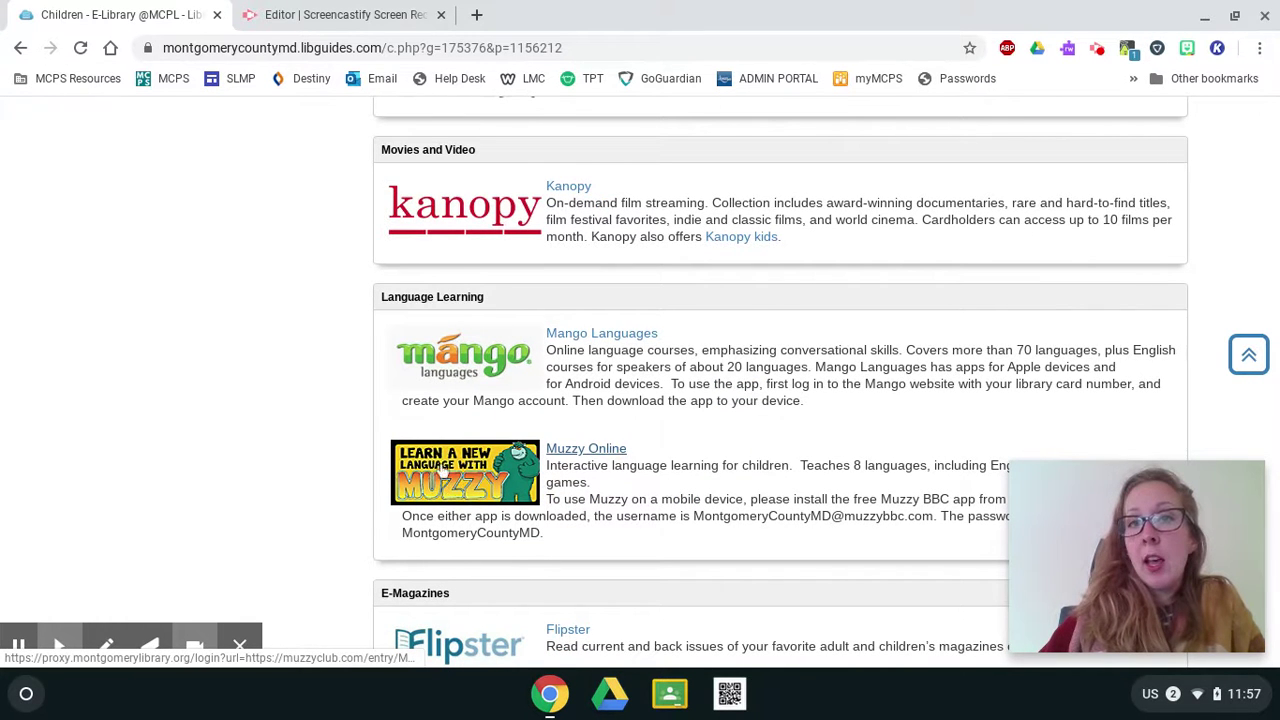
pyautogui.scroll(-3, 437, 510)
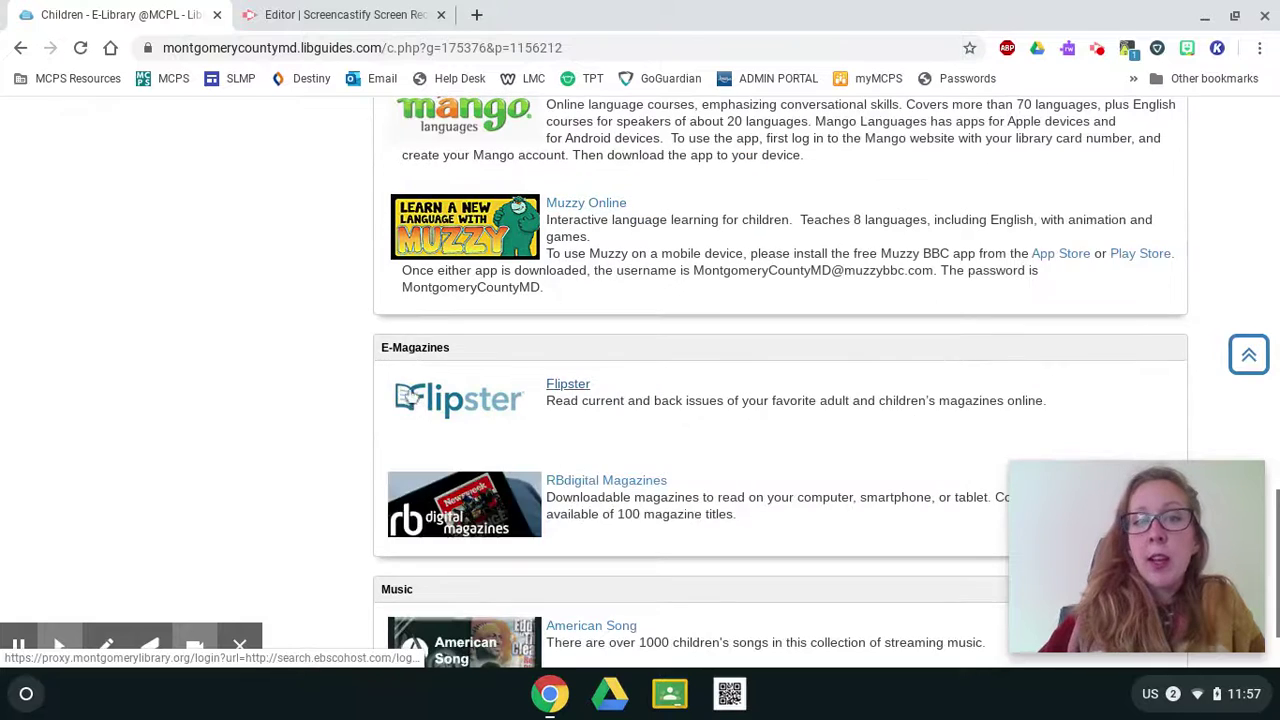
pyautogui.scroll(-1, 425, 490)
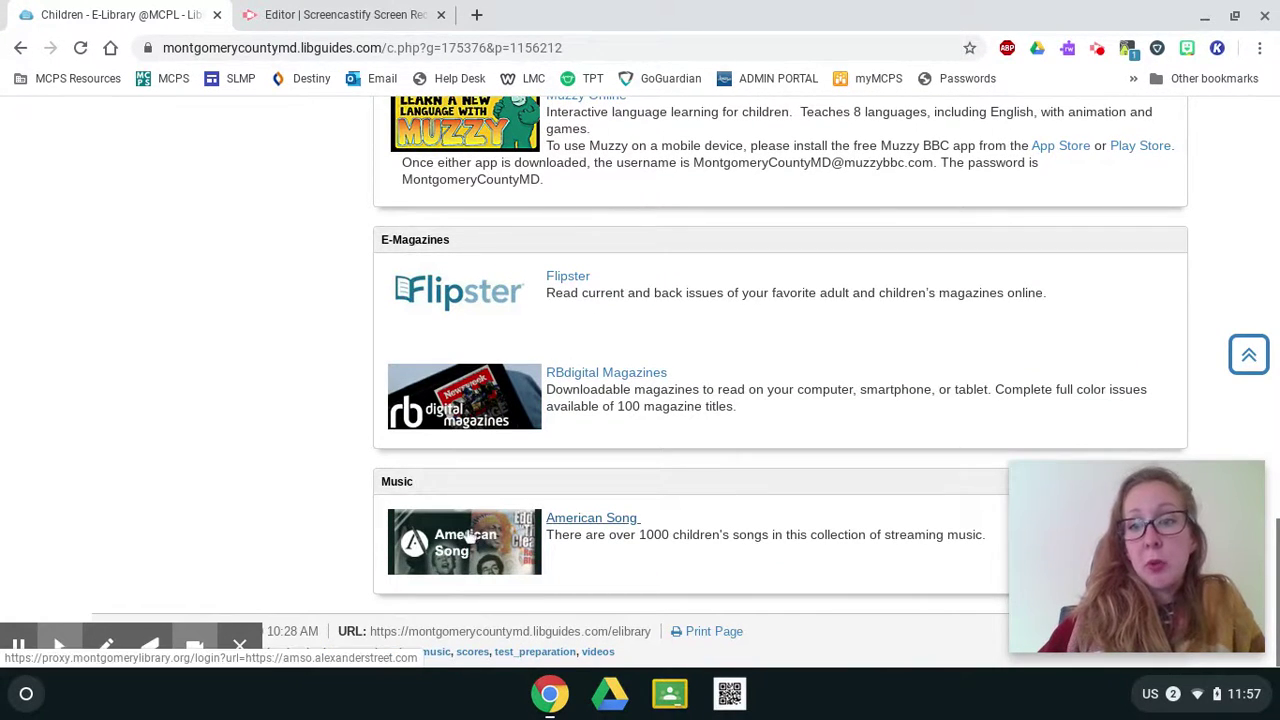
pyautogui.scroll(7, 470, 537)
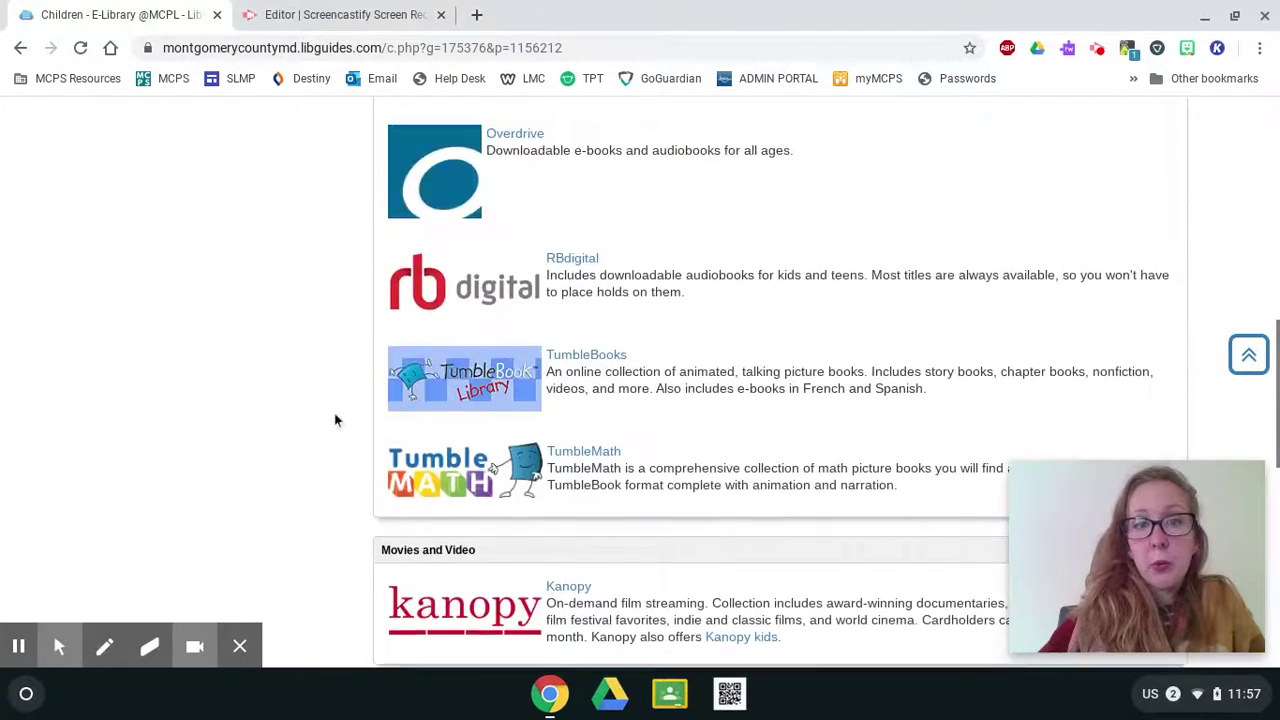
pyautogui.scroll(5, 335, 420)
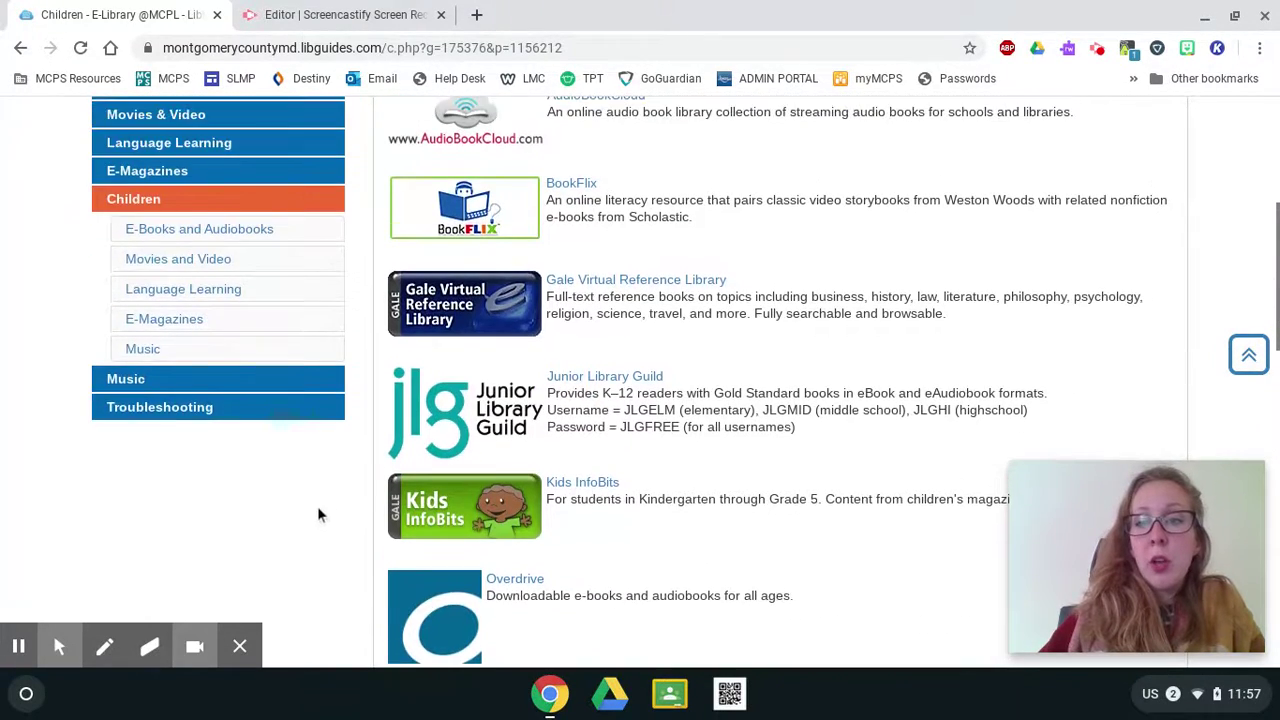
pyautogui.scroll(1, 696, 460)
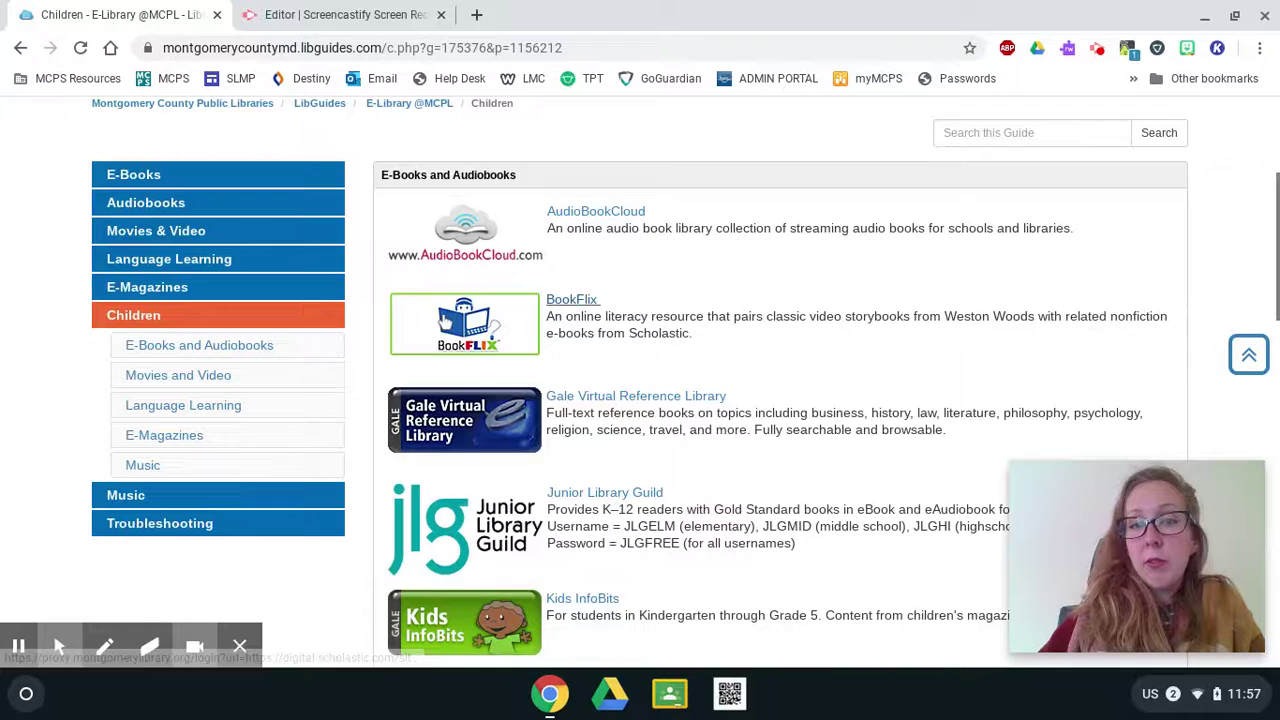
pyautogui.scroll(-2, 445, 318)
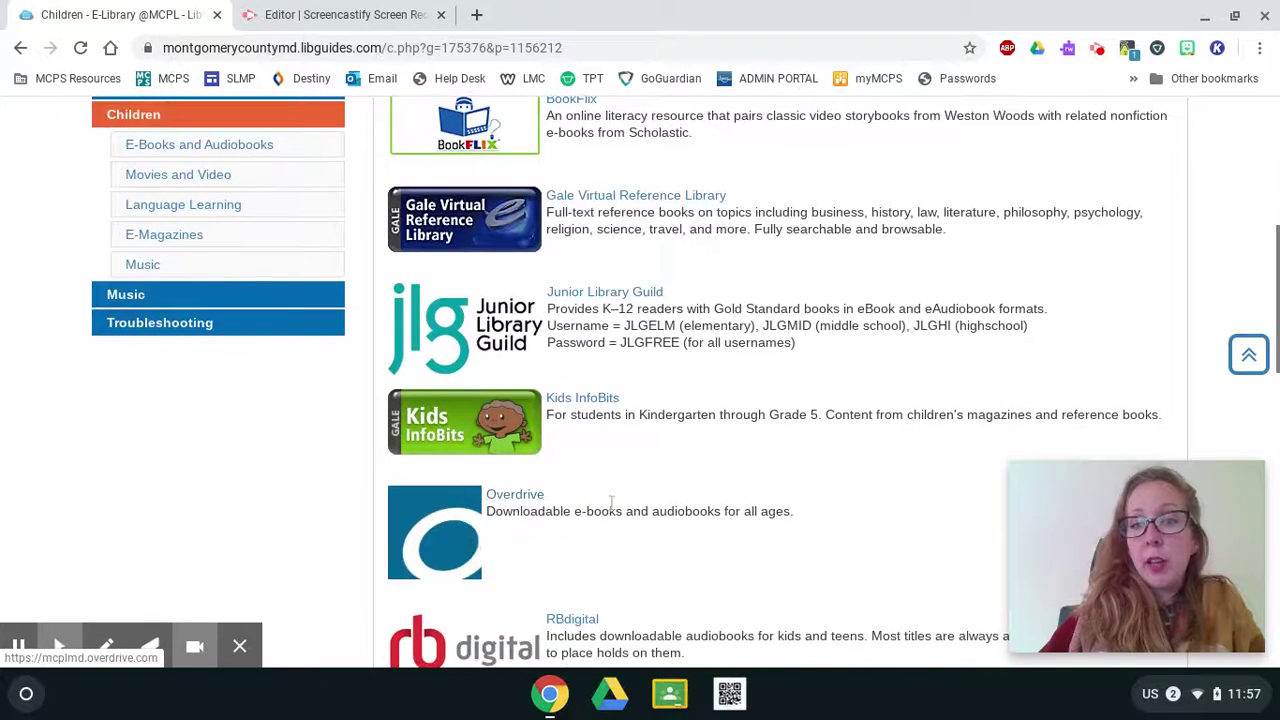
pyautogui.scroll(1, 620, 490)
pyautogui.scroll(-5, 602, 481)
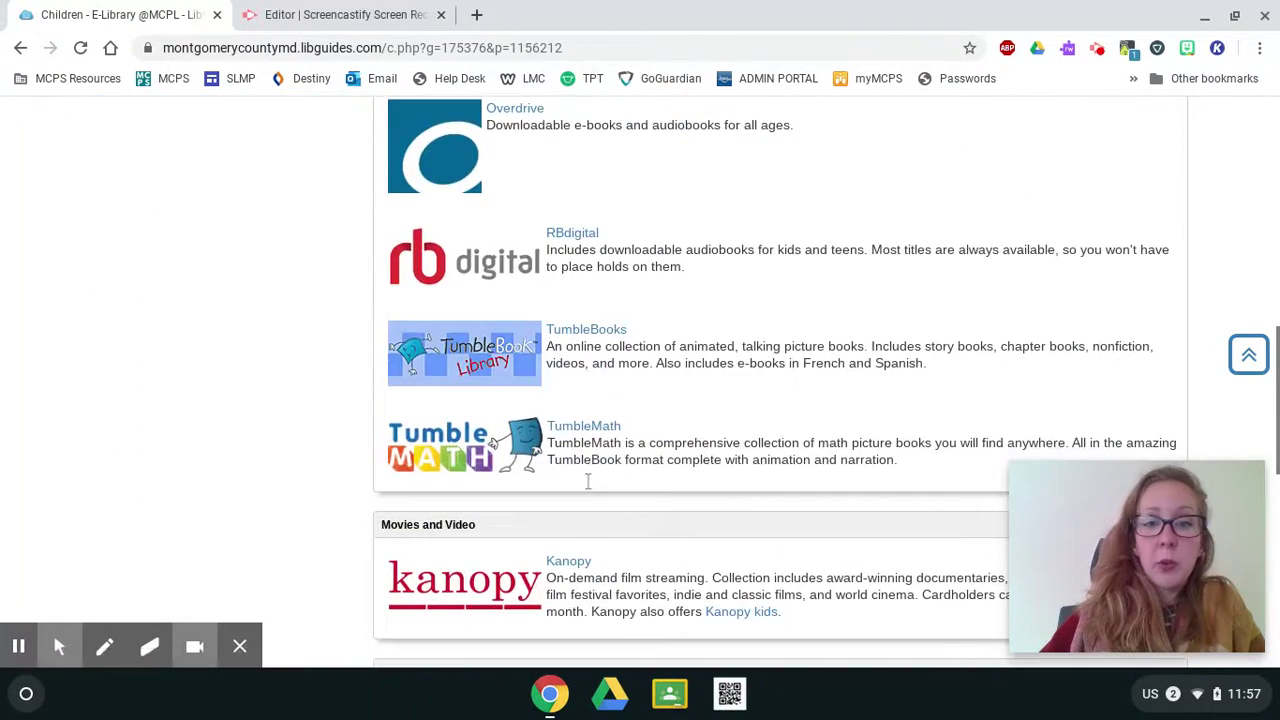
pyautogui.scroll(3, 712, 355)
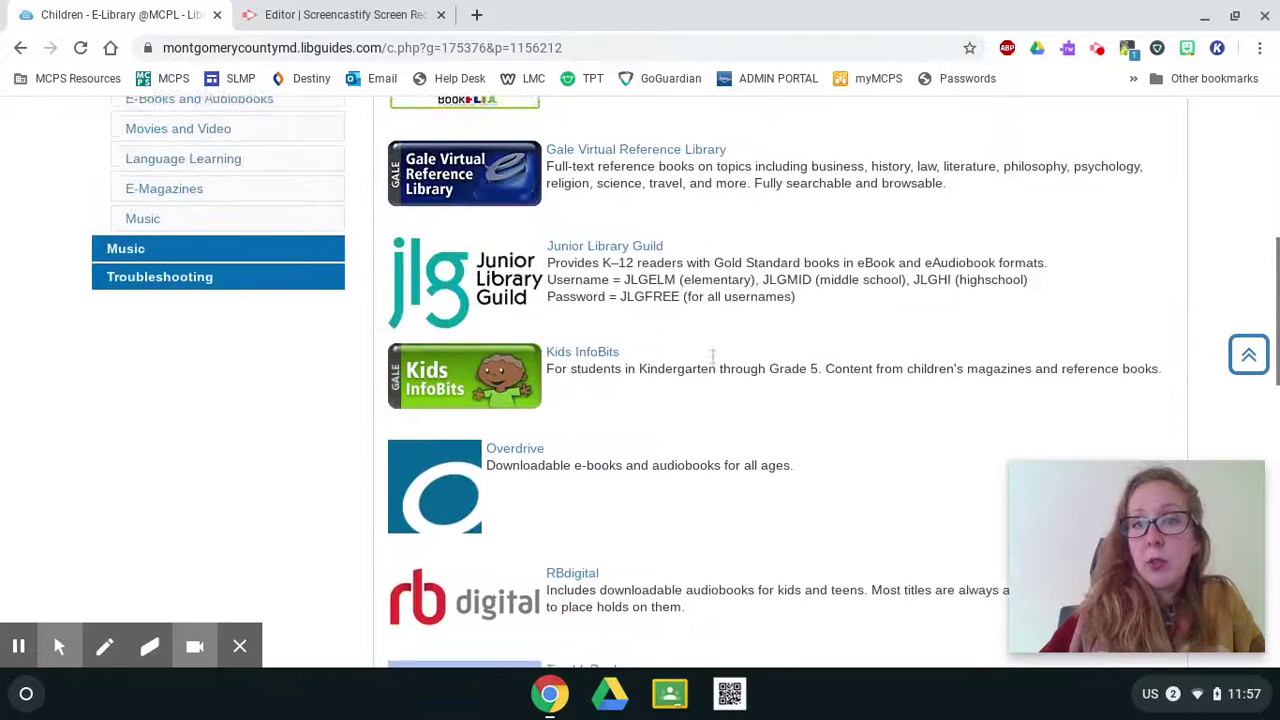
pyautogui.scroll(2, 712, 355)
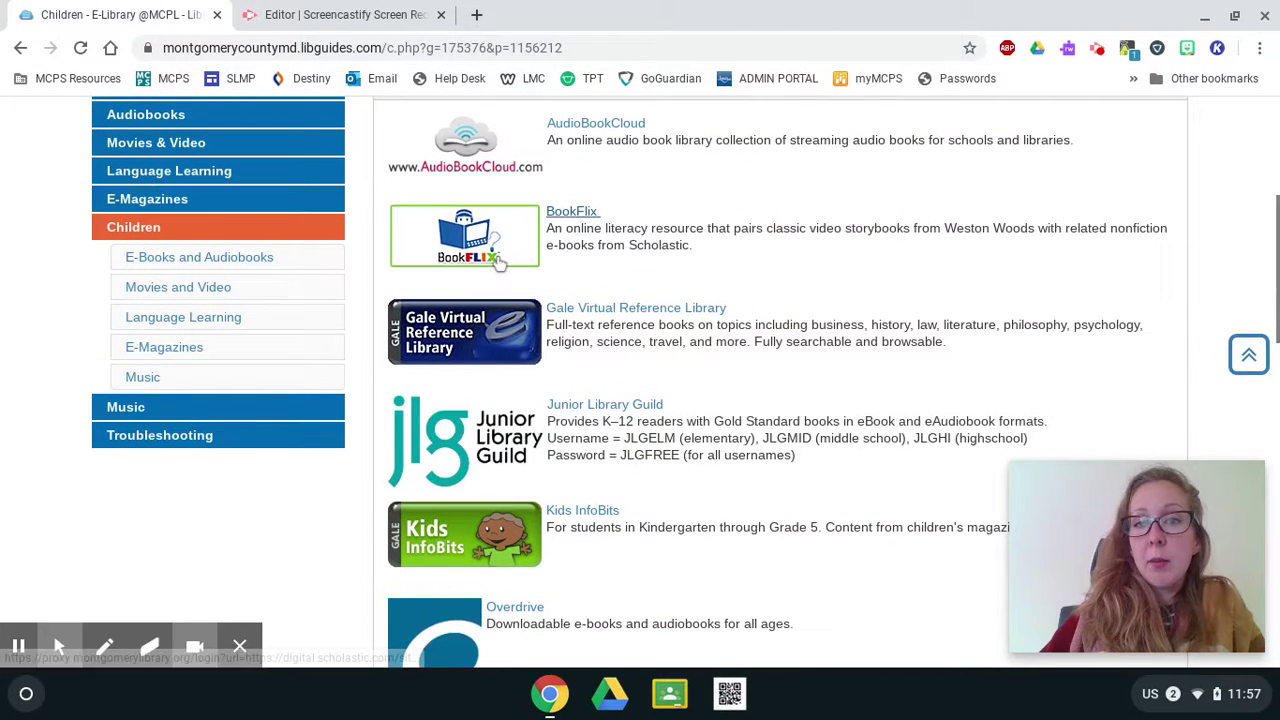
# Open BookFlix and log in by pasting the library card number and entering the PIN.
pyautogui.click(498, 261)
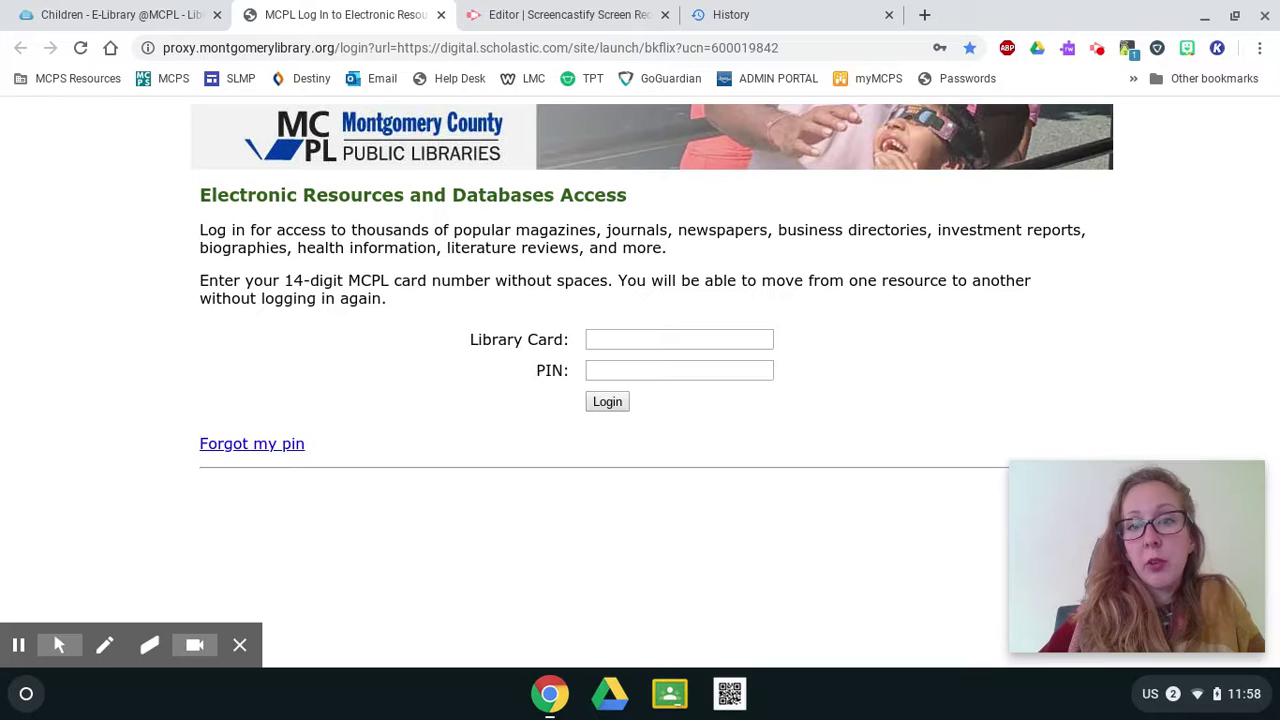
pyautogui.rightClick(714, 337)
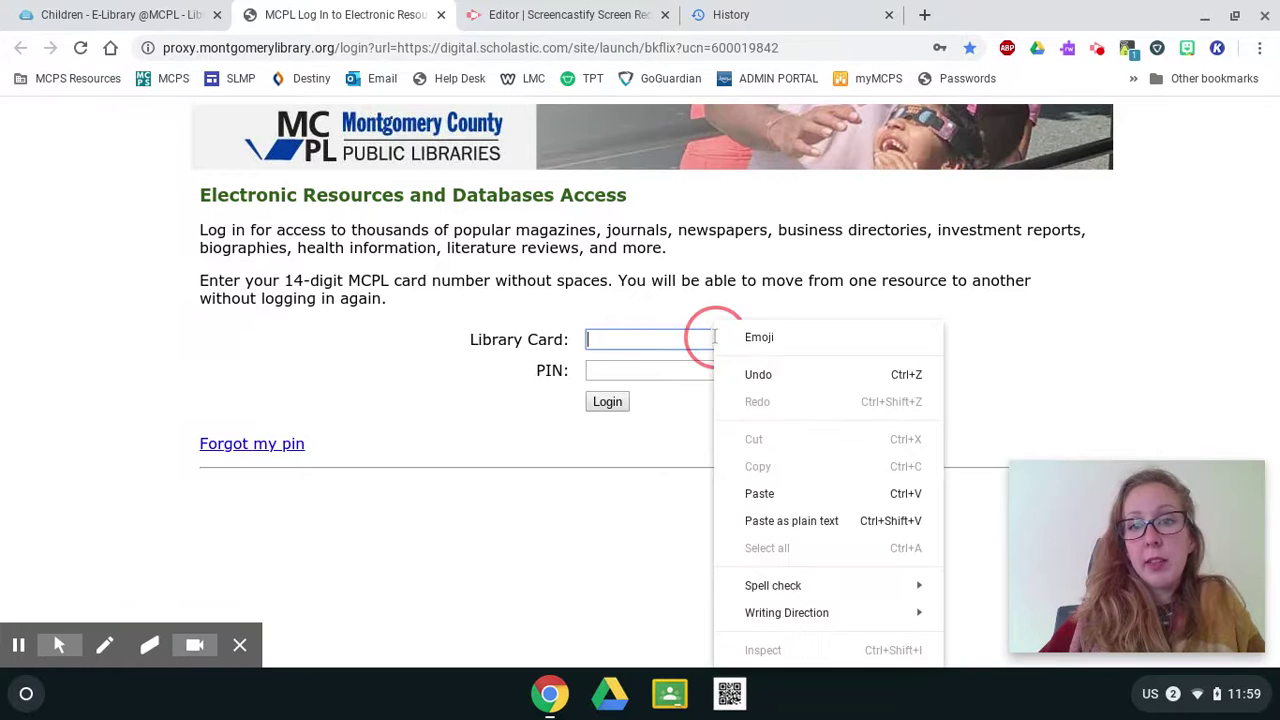
pyautogui.click(760, 493)
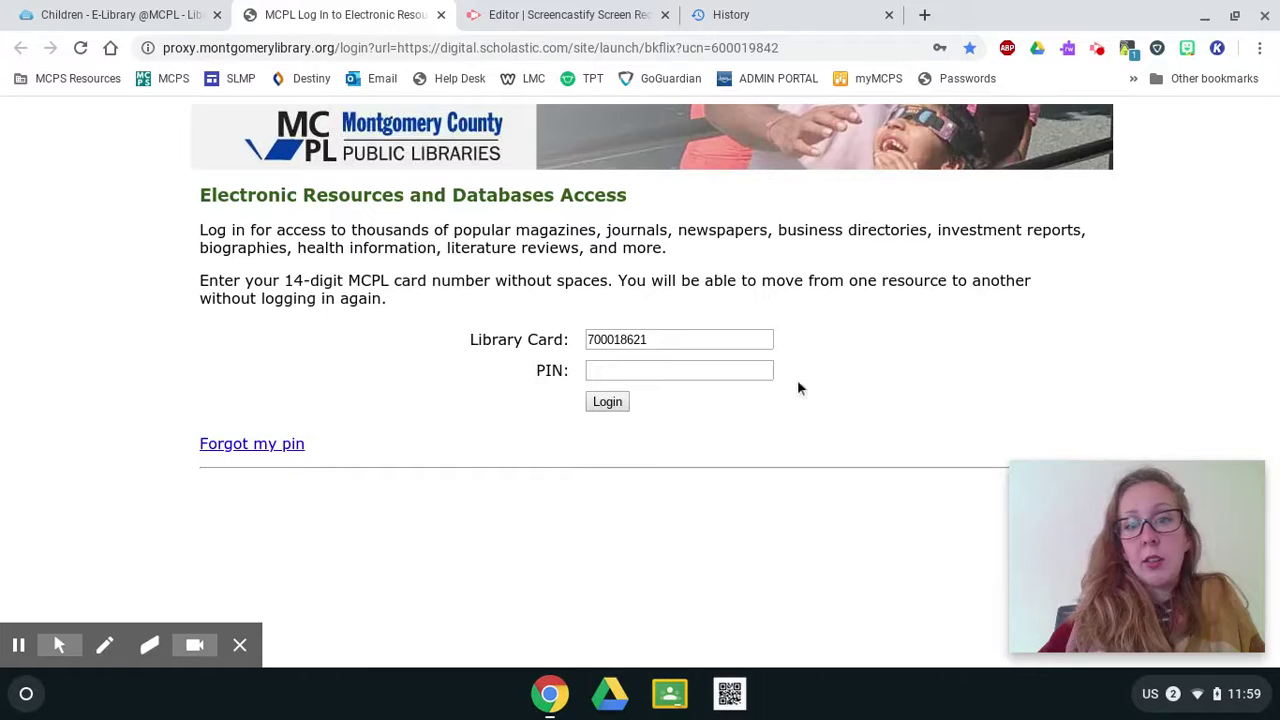
pyautogui.click(770, 337)
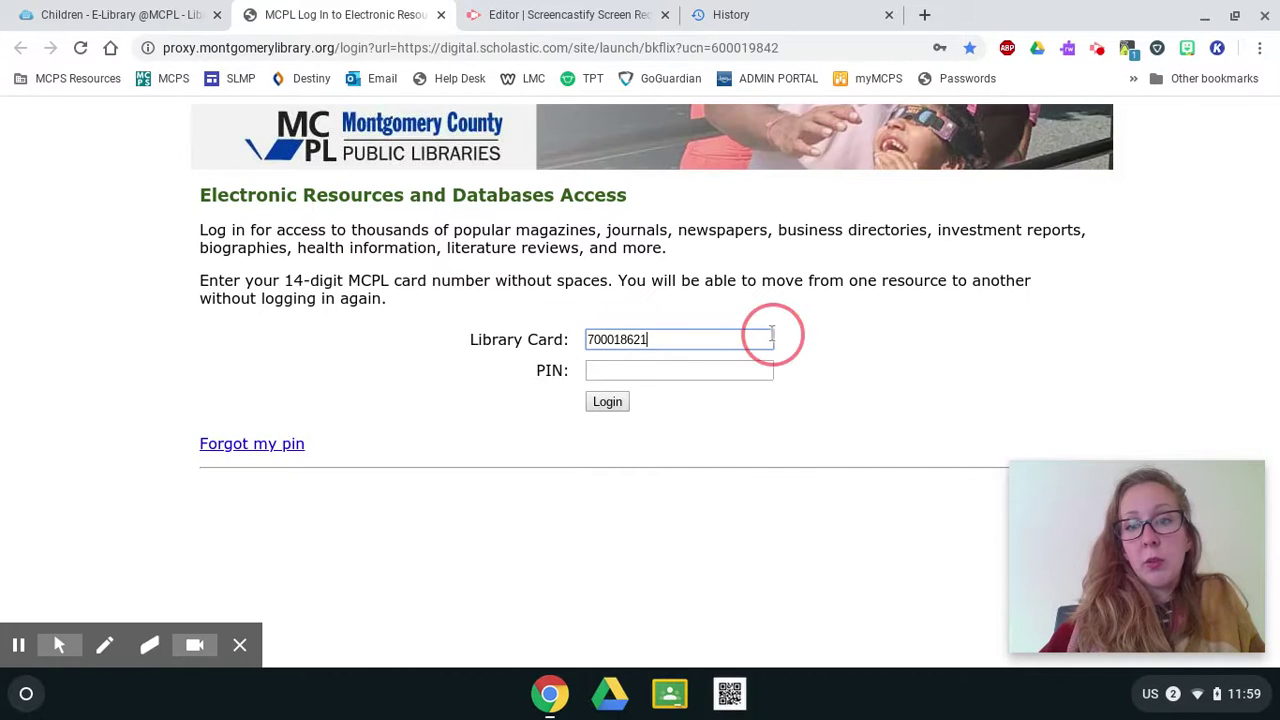
pyautogui.press('Tab')
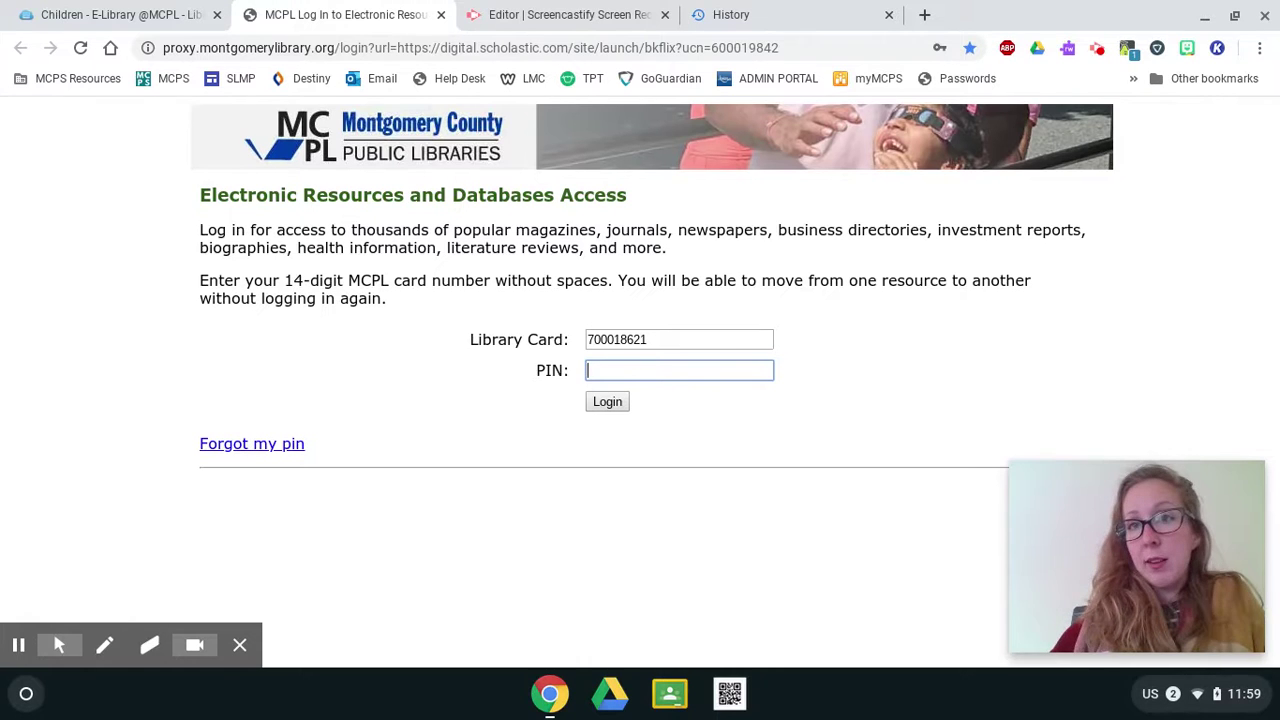
pyautogui.write('•')
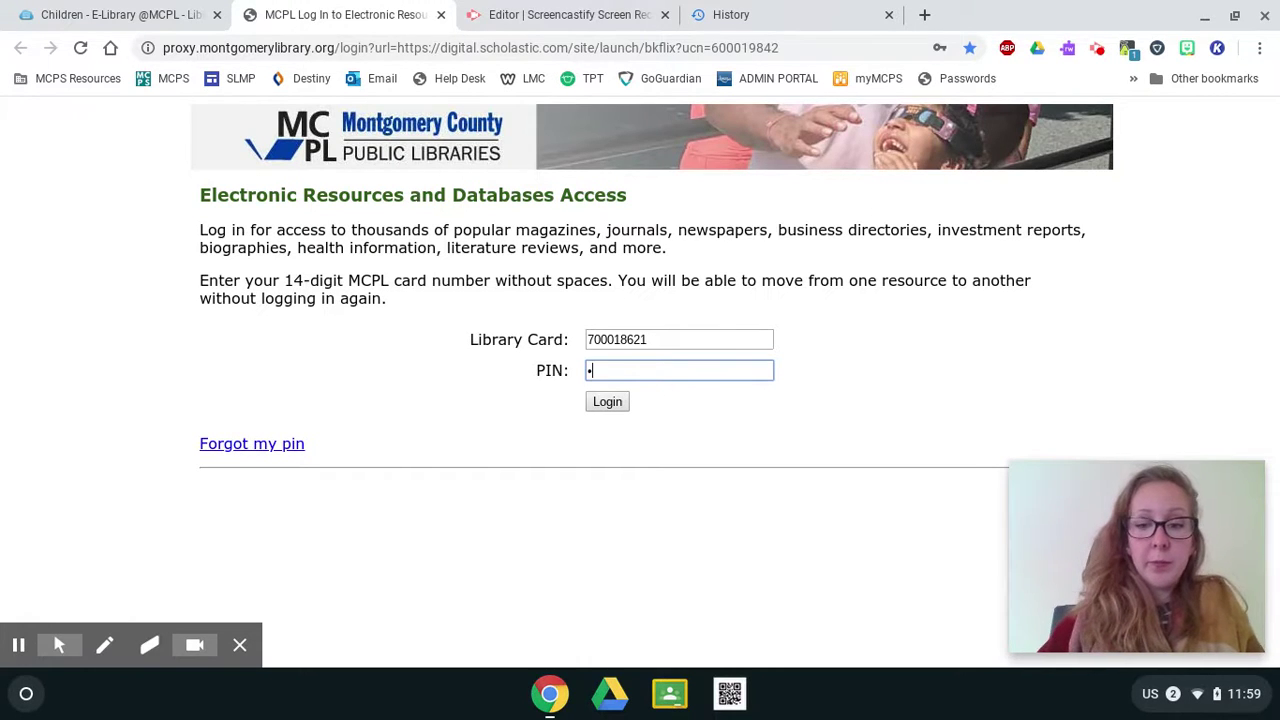
pyautogui.write('•••')
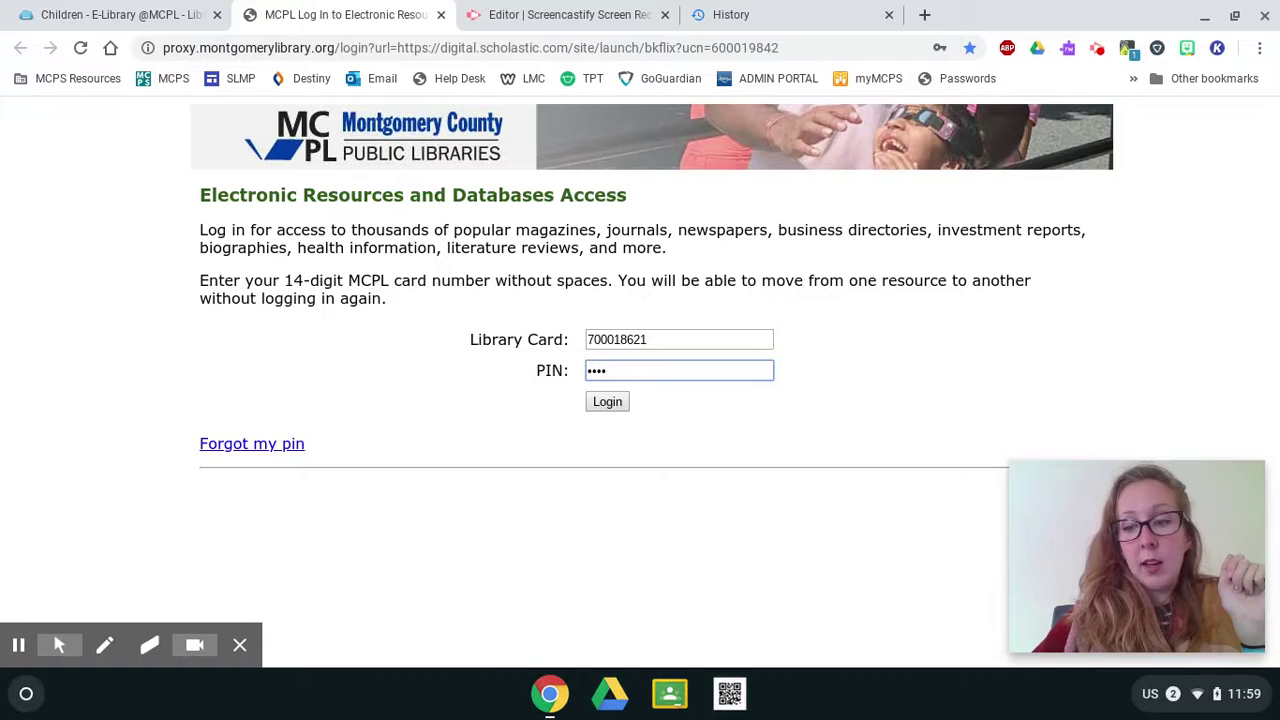
pyautogui.click(621, 404)
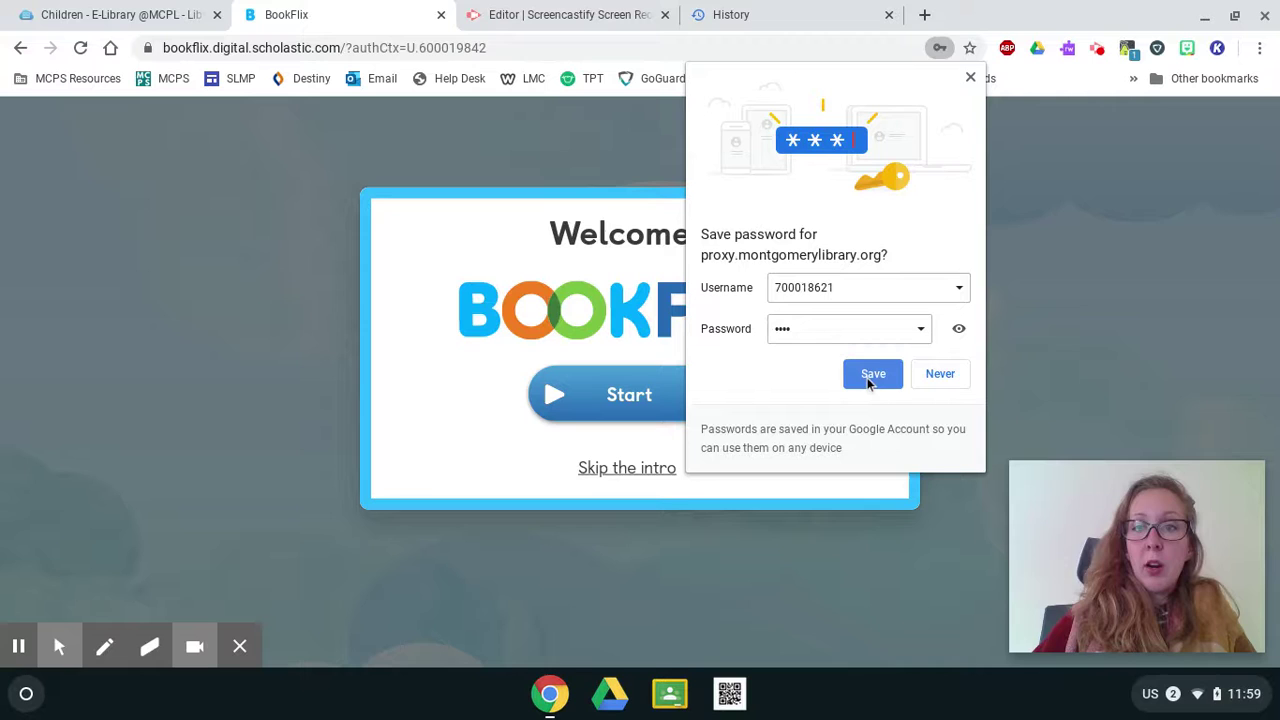
# Decline saving the login, skip the BookFlix intro, and browse the home page's reading categories.
pyautogui.click(970, 78)
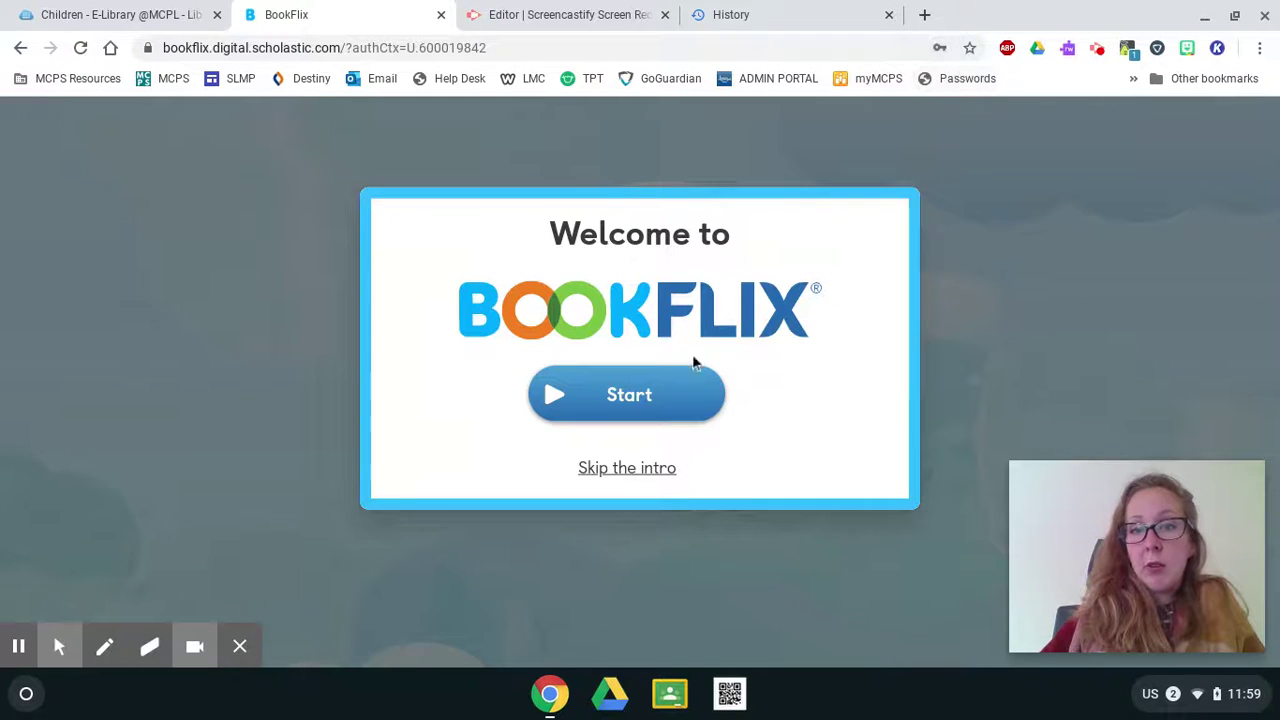
pyautogui.click(616, 470)
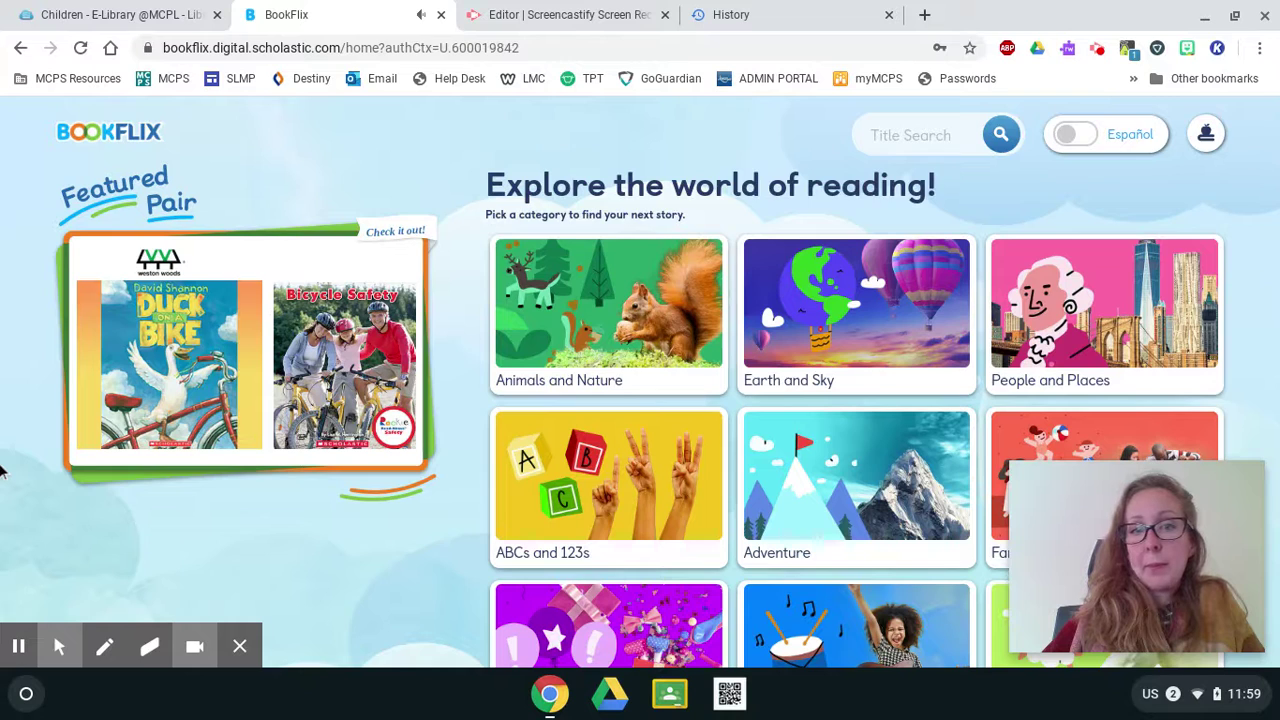
pyautogui.scroll(-1, 0, 472)
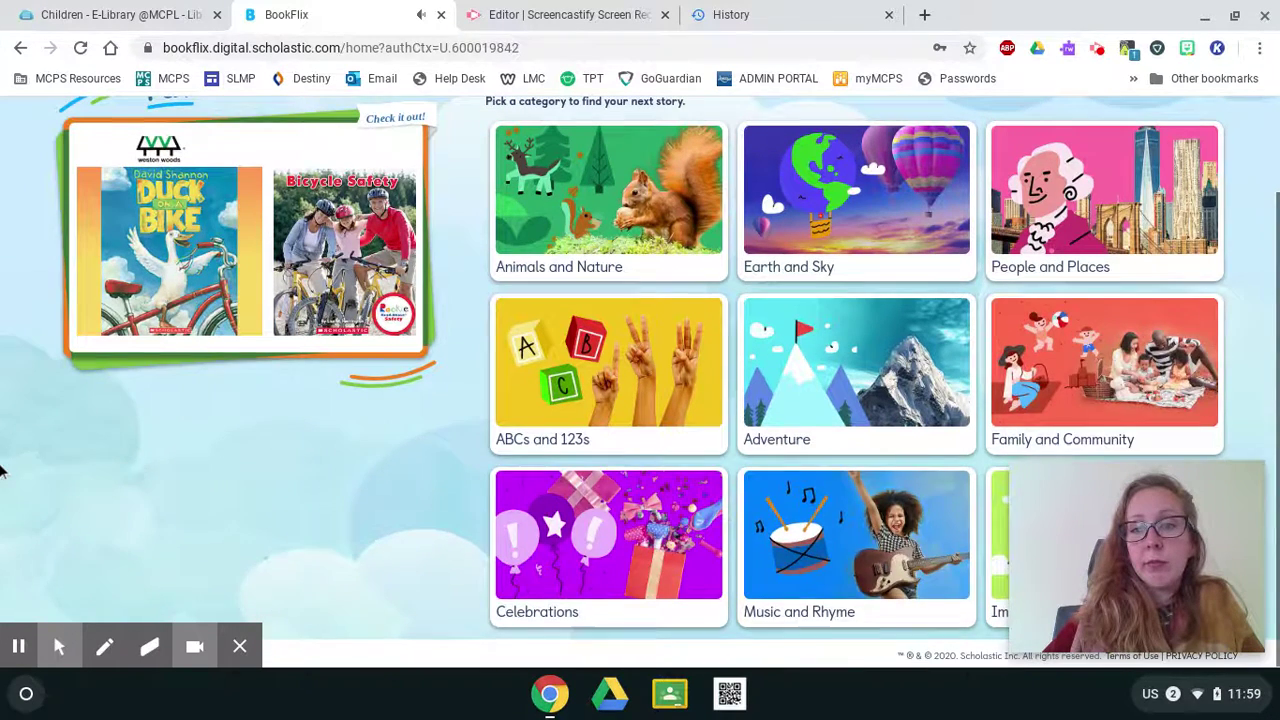
pyautogui.scroll(1, 0, 472)
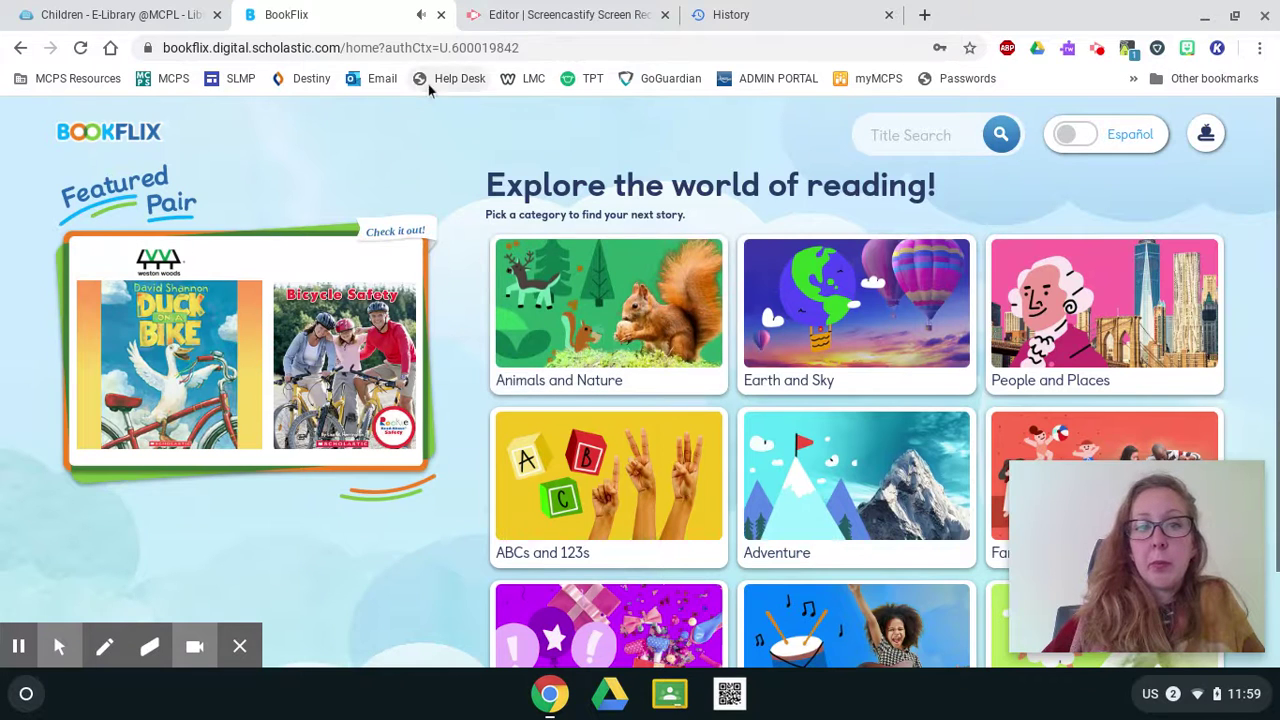
# Close the BookFlix tab and scroll through the Children e-library entries like Overdrive, TumbleBooks and Kanopy.
pyautogui.click(441, 14)
pyautogui.scroll(-3, 767, 327)
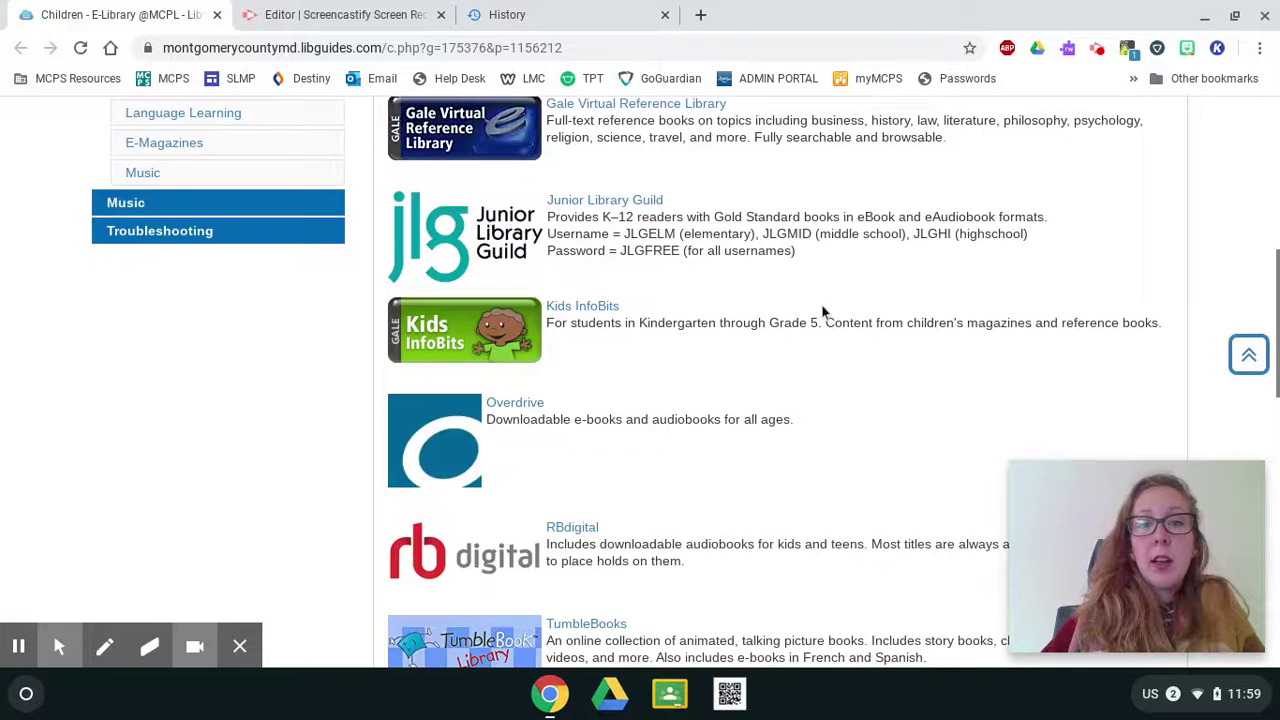
pyautogui.scroll(-2, 823, 309)
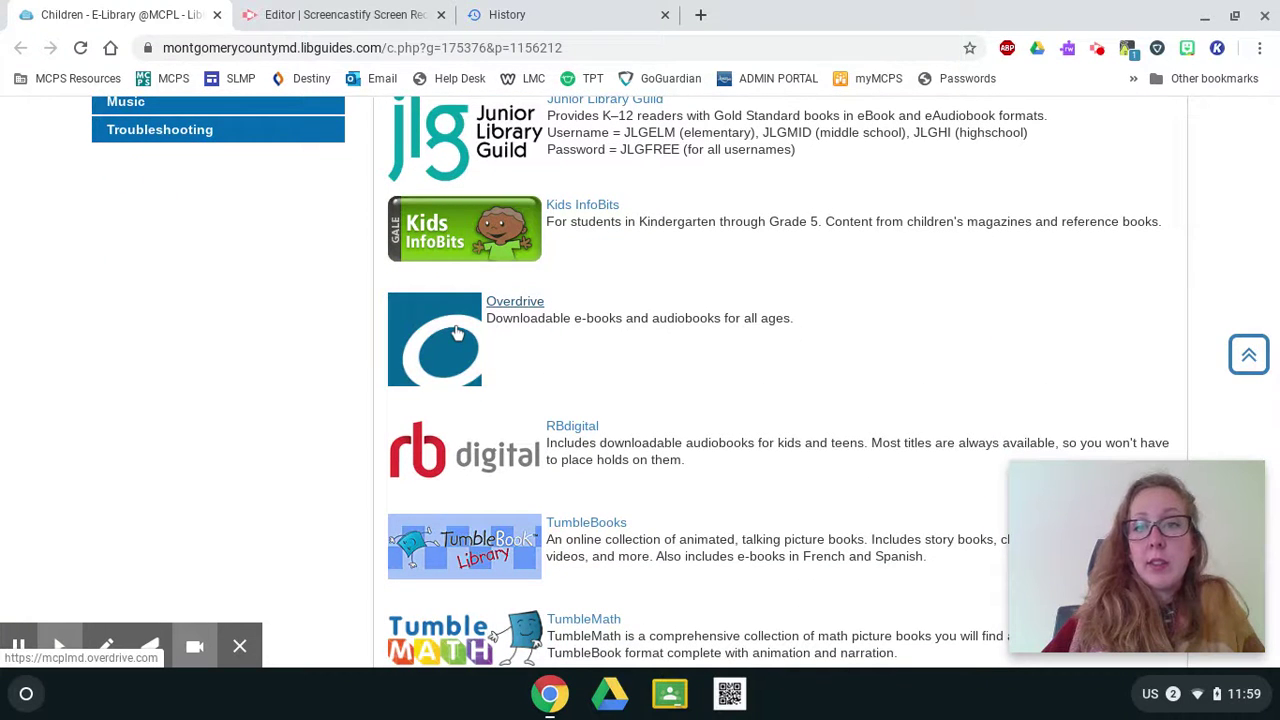
pyautogui.scroll(-2, 757, 310)
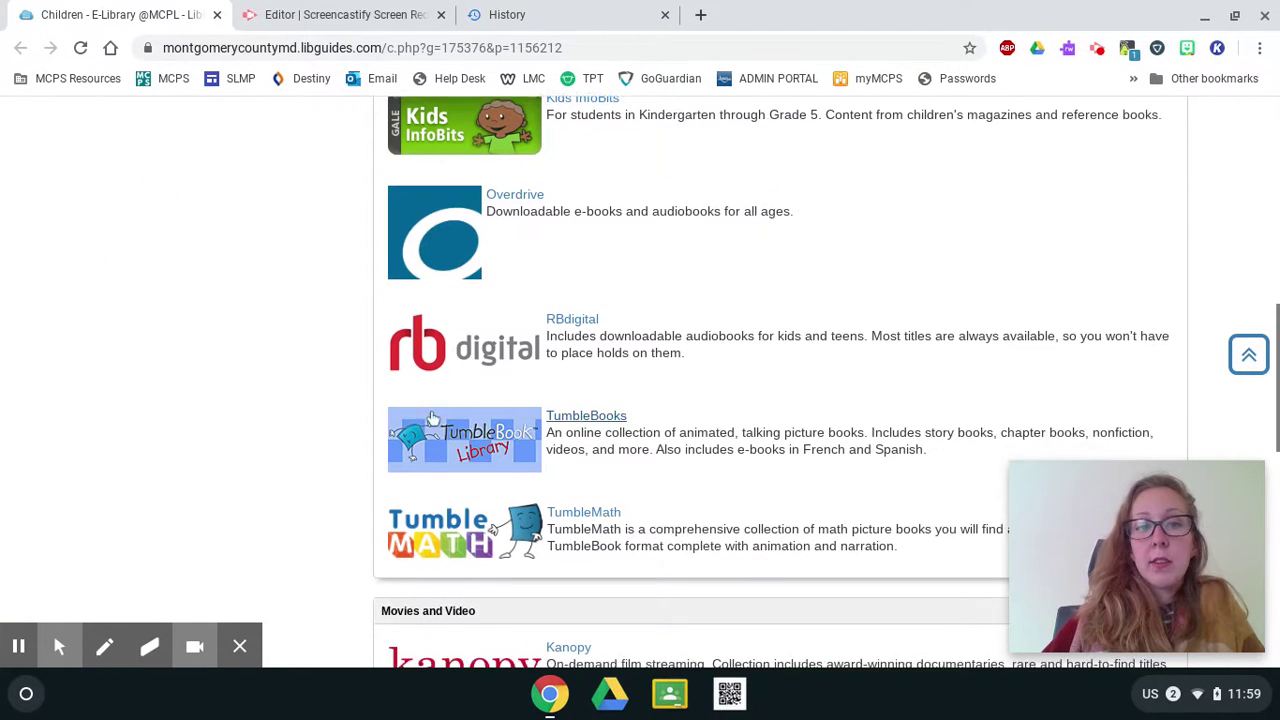
pyautogui.scroll(-4, 547, 438)
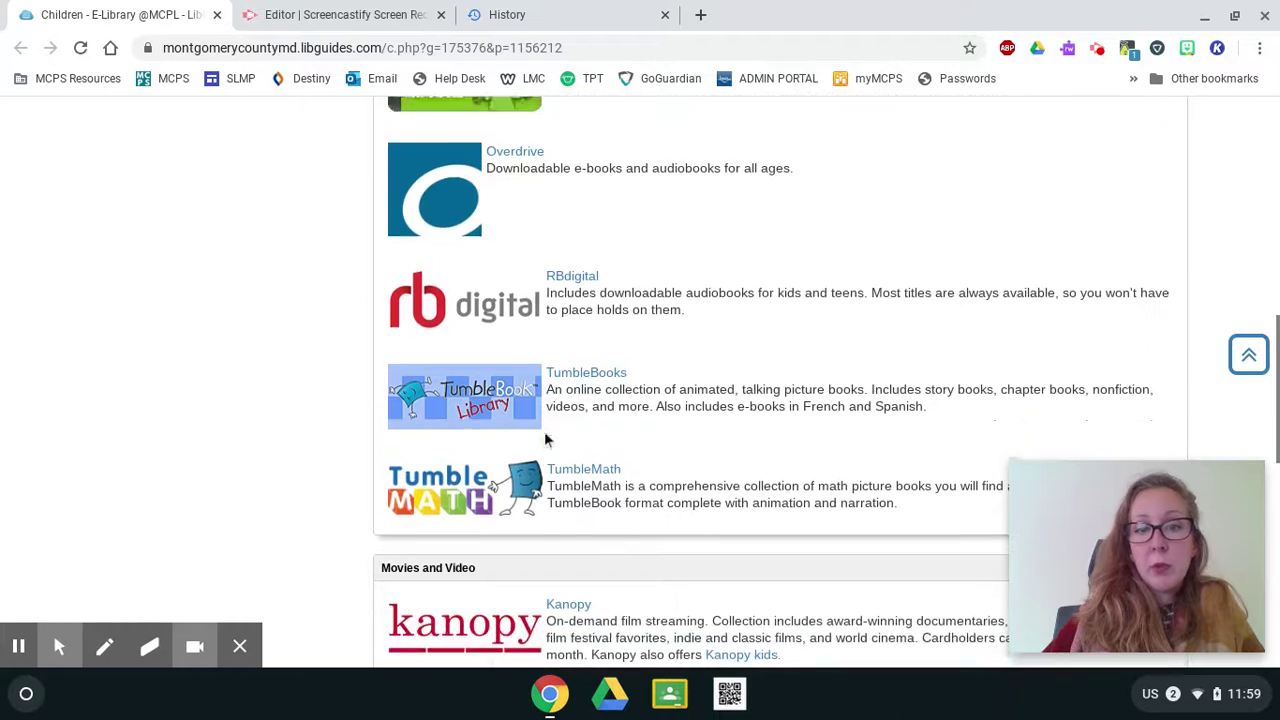
pyautogui.scroll(10, 522, 500)
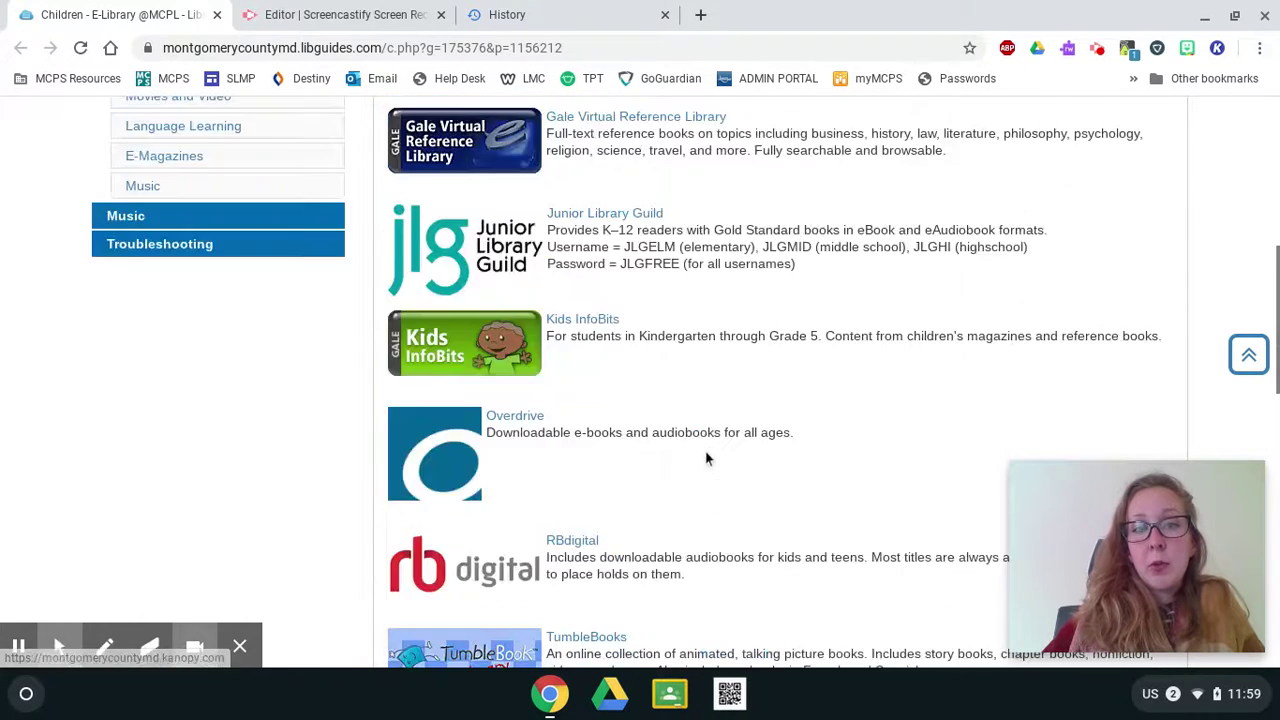
pyautogui.scroll(3, 503, 311)
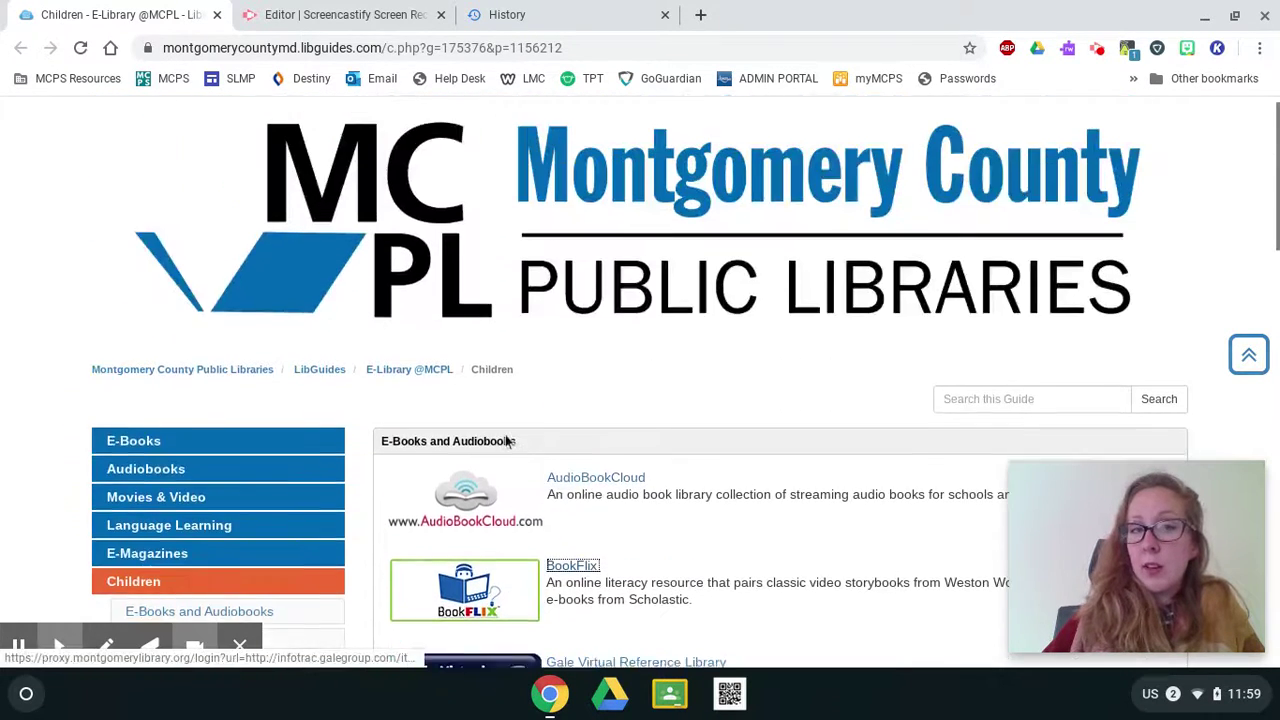
pyautogui.scroll(-2, 537, 430)
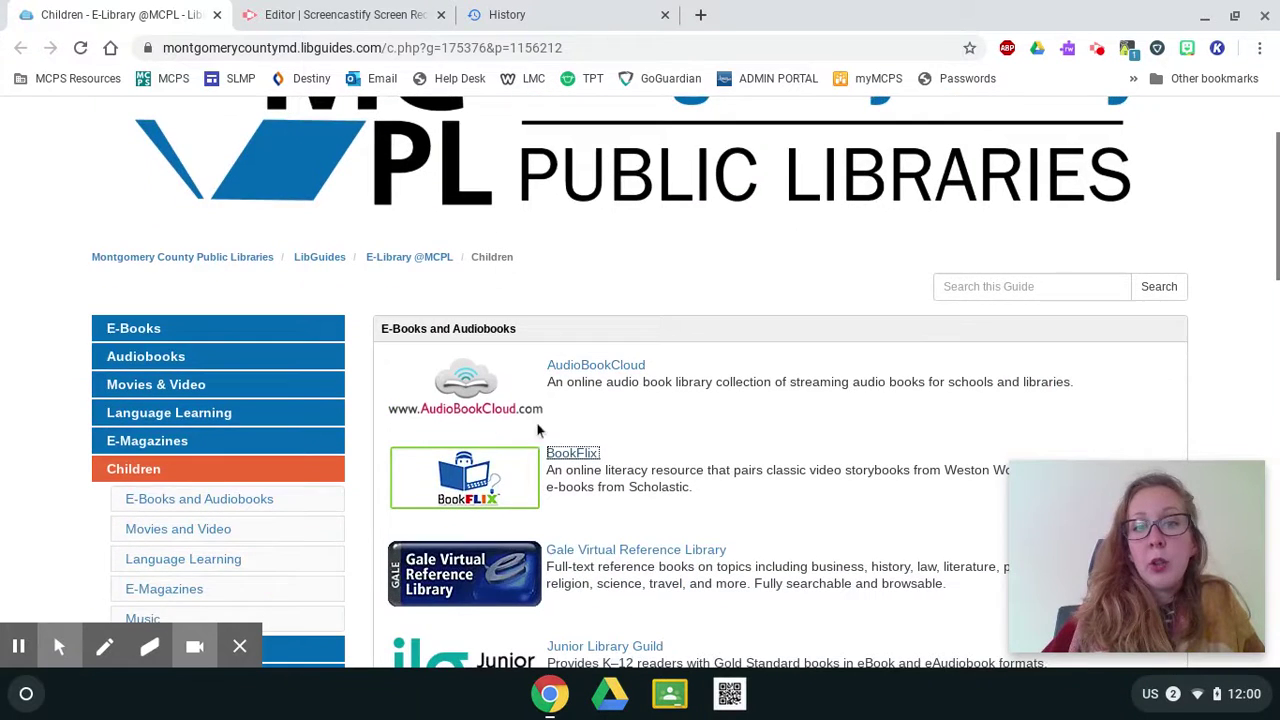
pyautogui.scroll(-5, 535, 500)
pyautogui.scroll(-2, 537, 497)
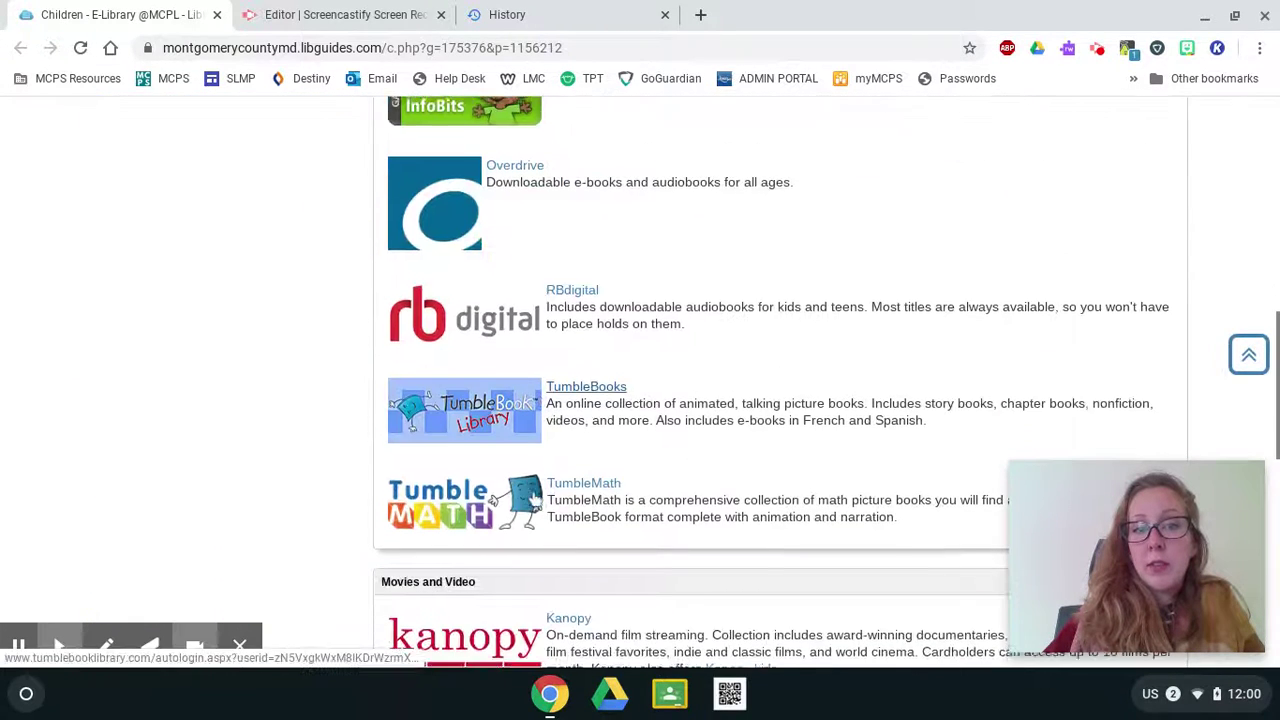